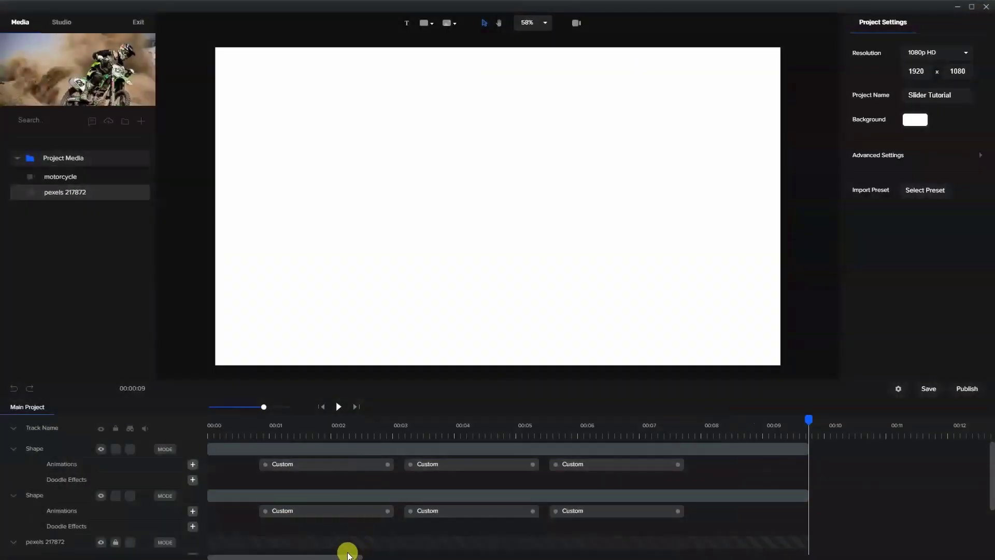
- Place the motorcycle image on the canvas and expand it to fill the frame at 960 by 540
{"action": "left_click_drag", "start_coordinate": [348, 555], "coordinate": [362, 556]}
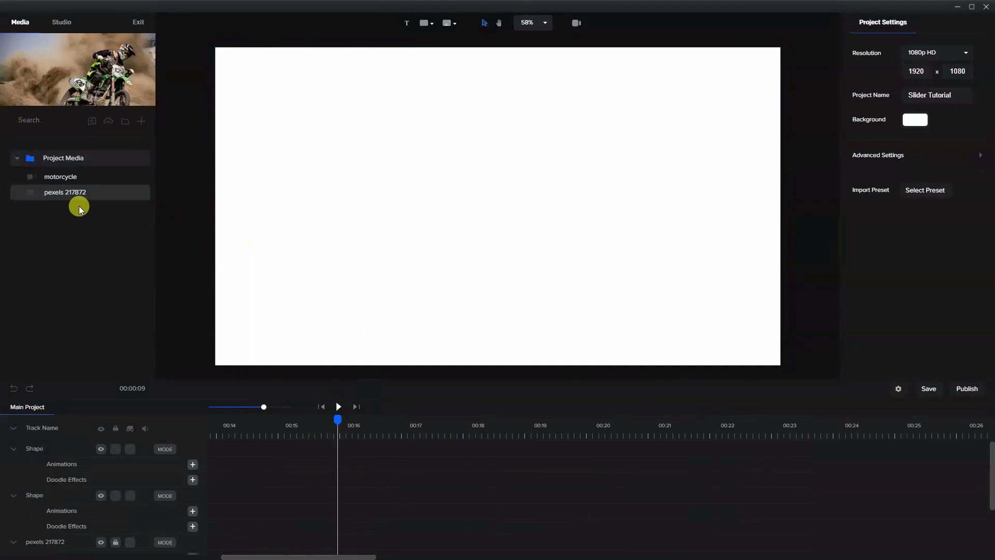
{"action": "left_click_drag", "start_coordinate": [61, 181], "coordinate": [381, 171]}
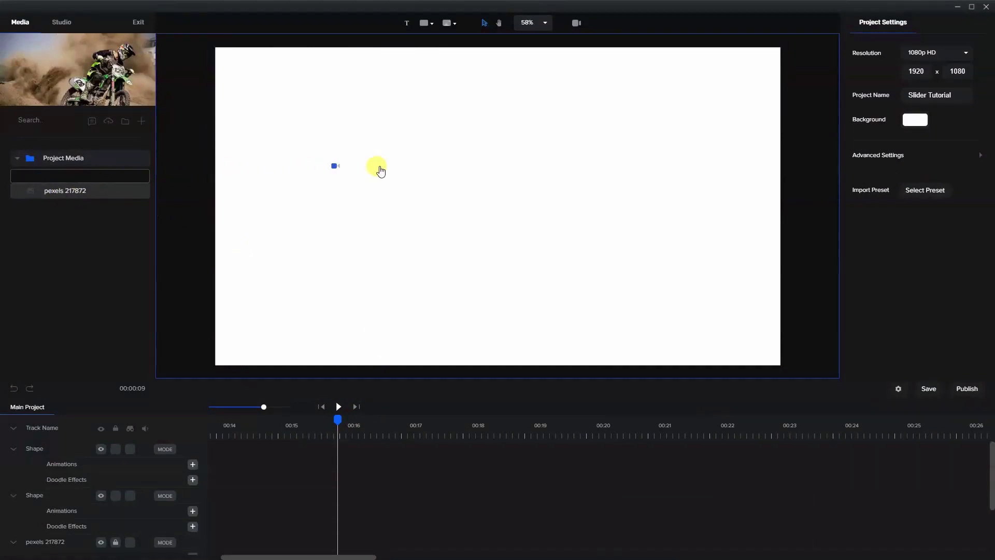
{"action": "left_click_drag", "start_coordinate": [484, 175], "coordinate": [483, 174]}
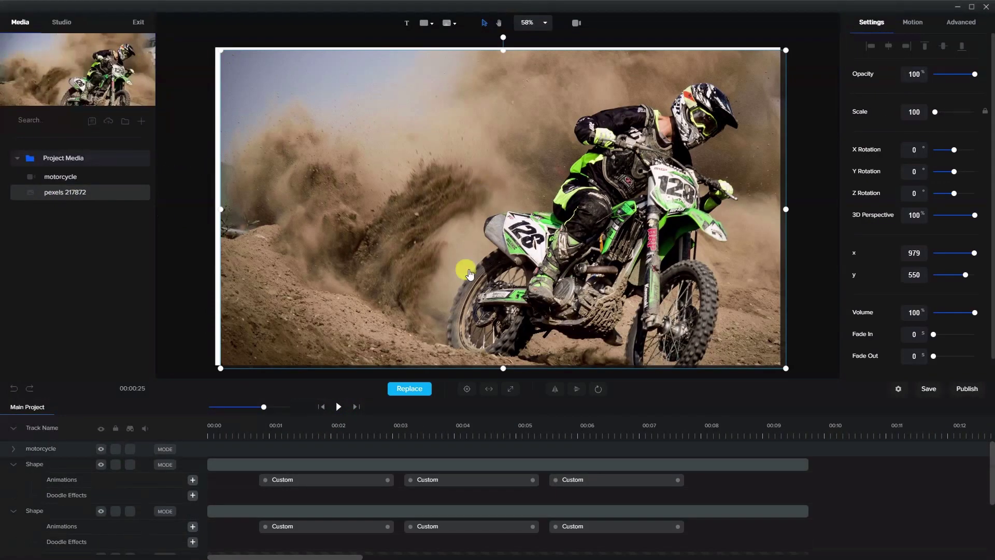
{"action": "left_click", "coordinate": [509, 389]}
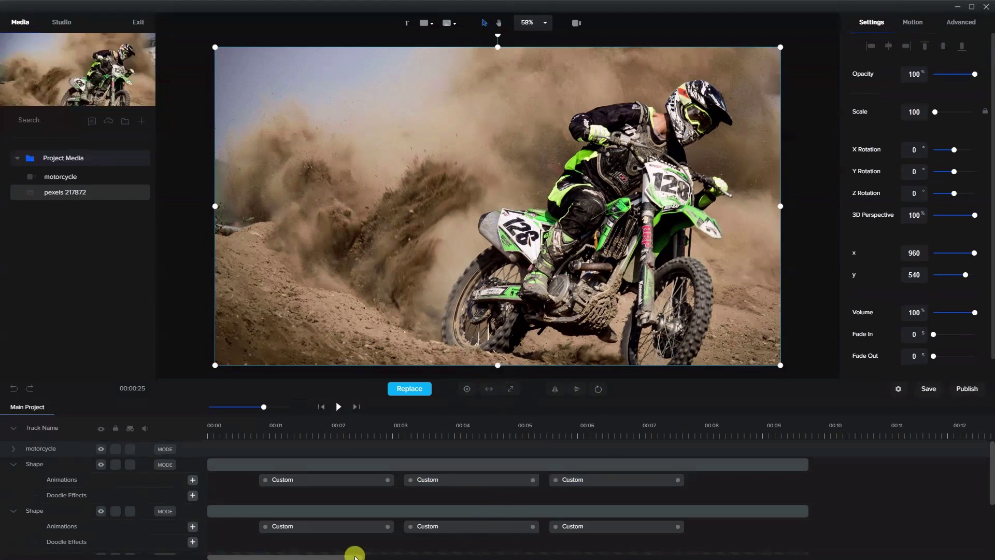
{"action": "scroll", "coordinate": [363, 554], "scroll_direction": "right", "scroll_amount": 10}
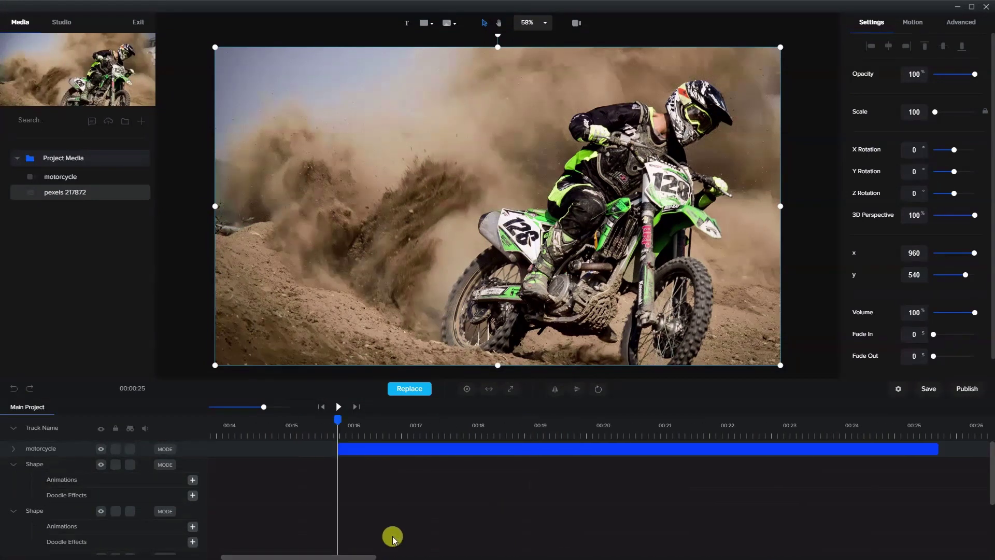
- Lock the motorcycle track against edits
{"action": "left_click", "coordinate": [449, 432]}
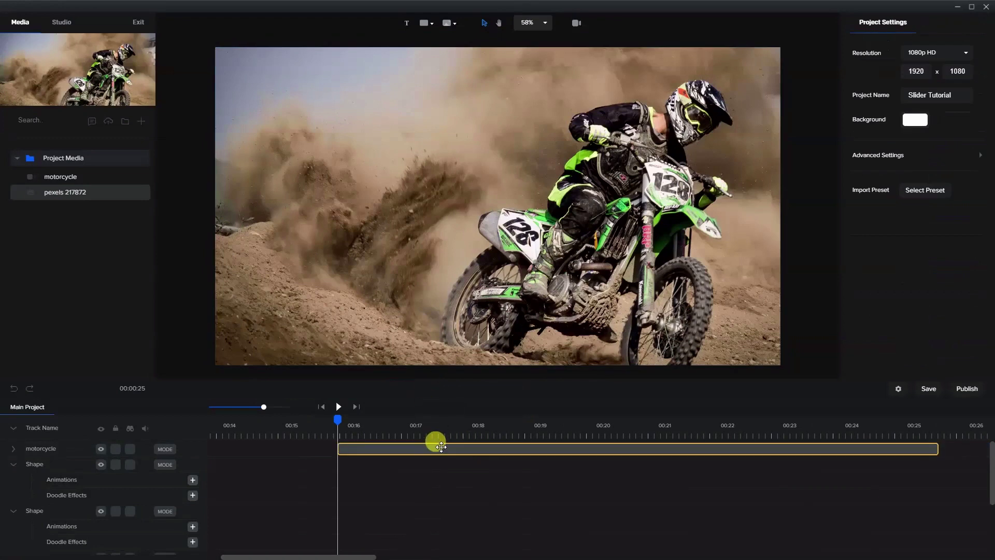
{"action": "left_click", "coordinate": [434, 448]}
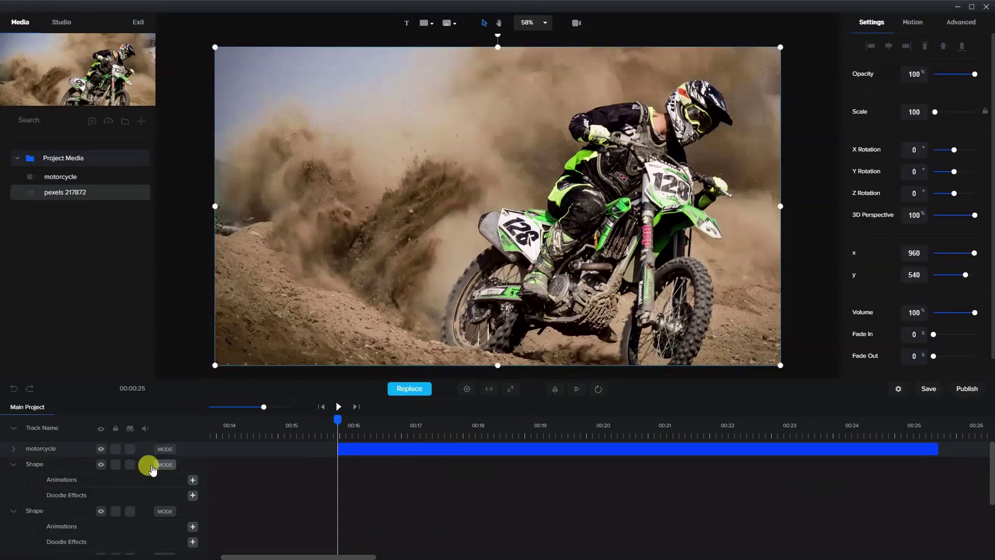
{"action": "left_click", "coordinate": [116, 450]}
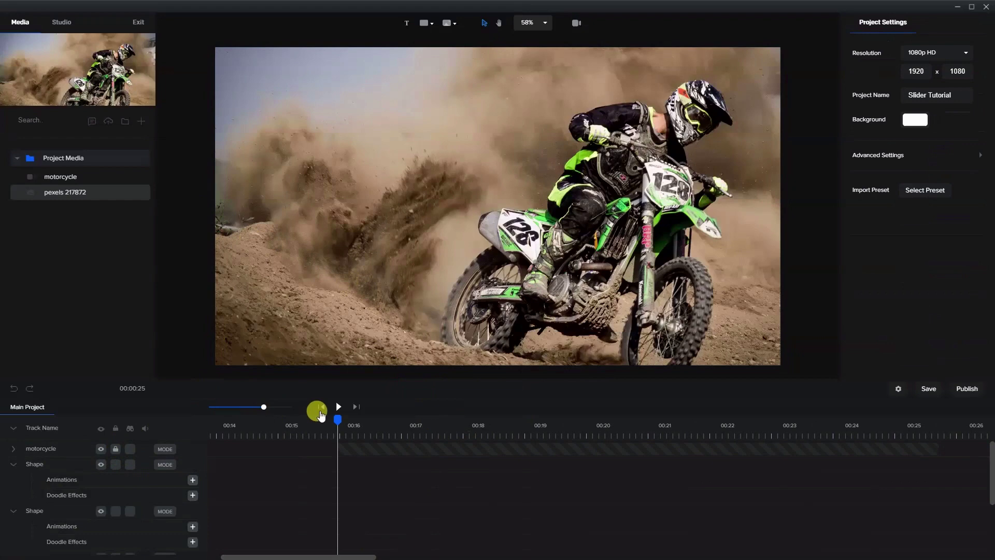
- Overlay pexels 217872 full-frame, matched to the motorcycle clip's ~25 s length, at 74% opacity
{"action": "left_click", "coordinate": [347, 419]}
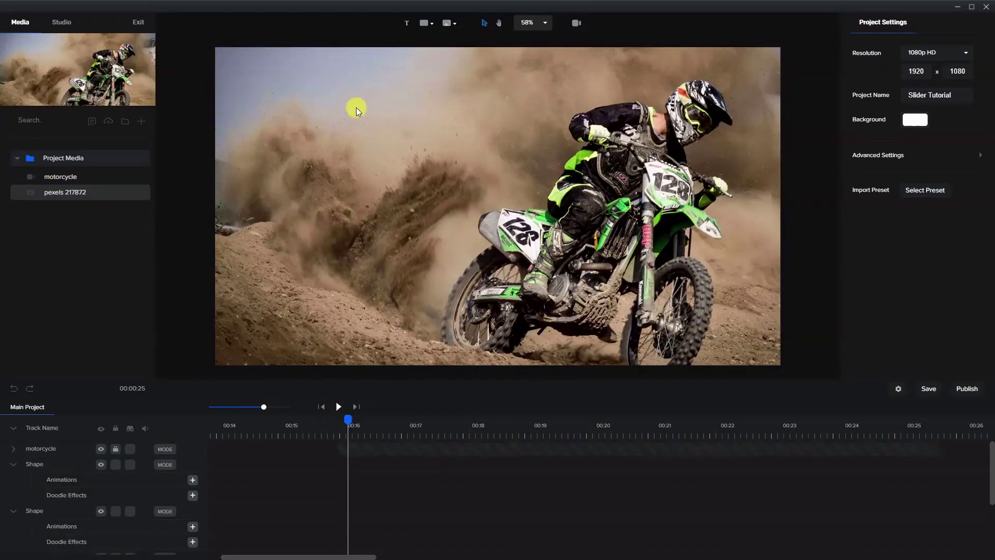
{"action": "left_click_drag", "start_coordinate": [52, 196], "coordinate": [493, 195]}
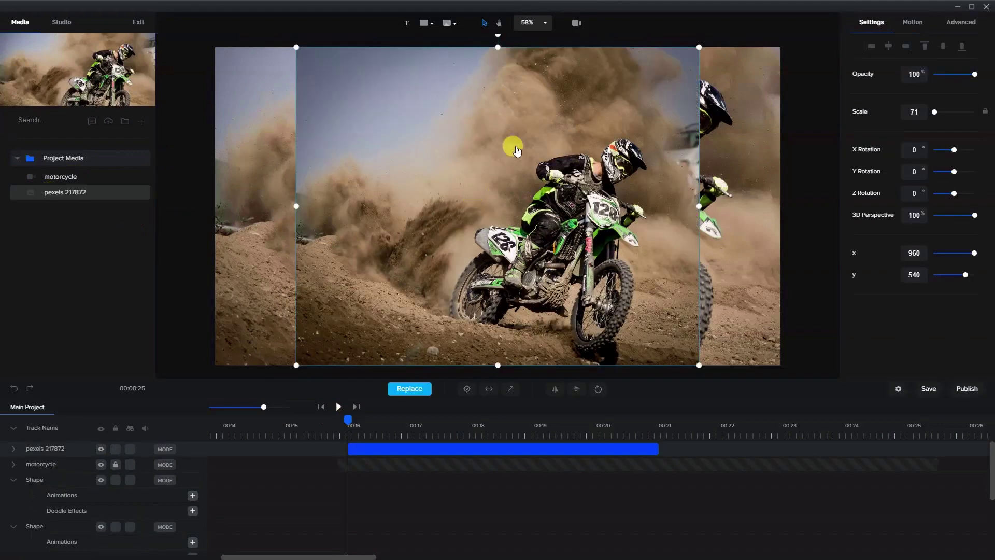
{"action": "left_click", "coordinate": [511, 390]}
{"action": "left_click_drag", "start_coordinate": [505, 448], "coordinate": [491, 448]}
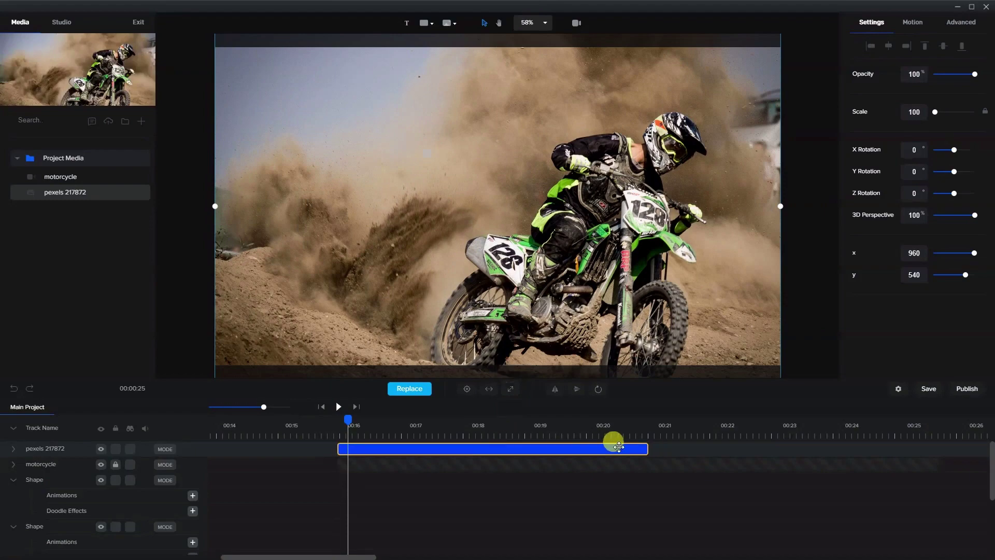
{"action": "left_click_drag", "start_coordinate": [643, 446], "coordinate": [937, 438]}
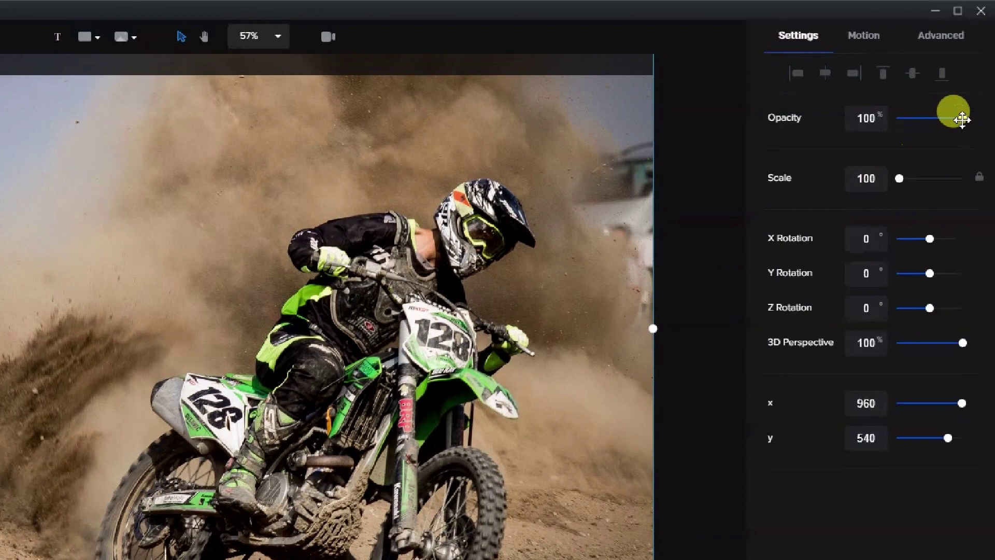
{"action": "left_click_drag", "start_coordinate": [962, 120], "coordinate": [945, 129]}
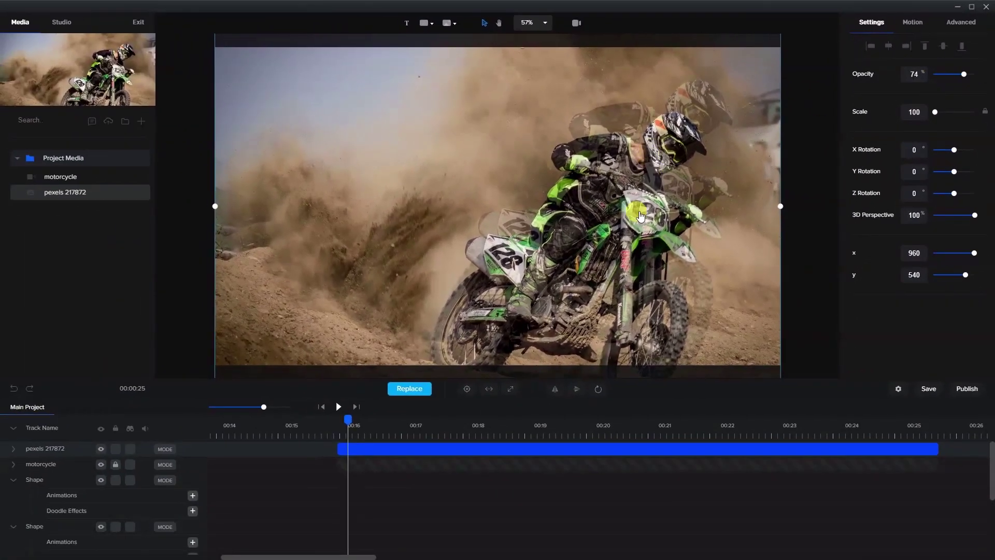
- Move and resize the pexels 217872 layer to match the motorcycle: scale 105, position 1015 by 445
{"action": "left_click_drag", "start_coordinate": [640, 217], "coordinate": [662, 182]}
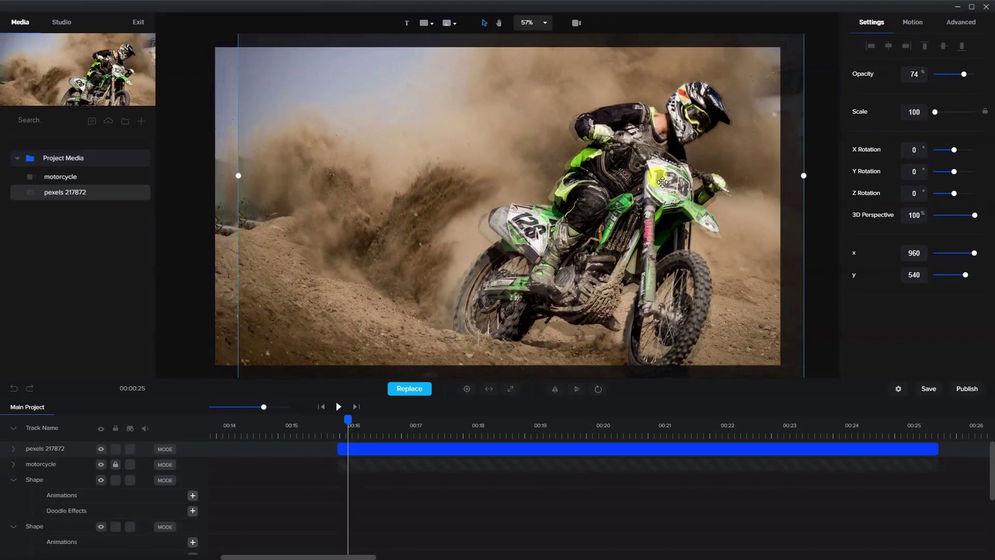
{"action": "scroll", "coordinate": [626, 199], "scroll_direction": "down", "scroll_amount": 3}
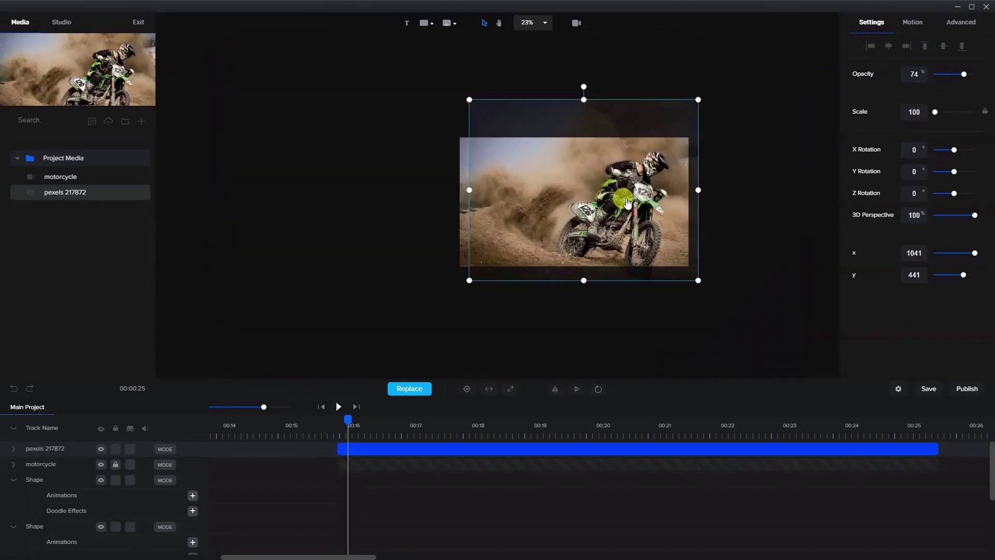
{"action": "scroll", "coordinate": [585, 106], "scroll_direction": "up", "scroll_amount": 3}
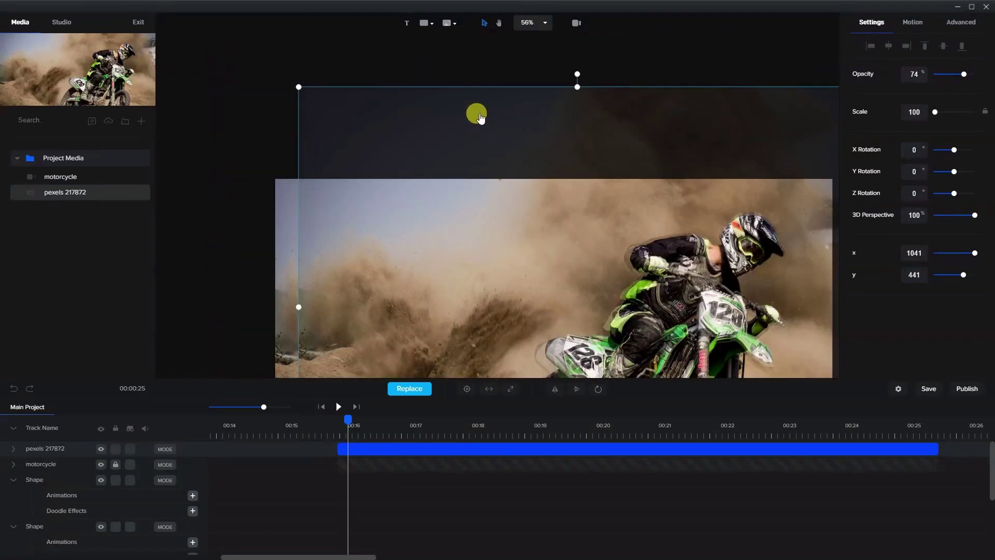
{"action": "left_click_drag", "start_coordinate": [299, 87], "coordinate": [290, 80]}
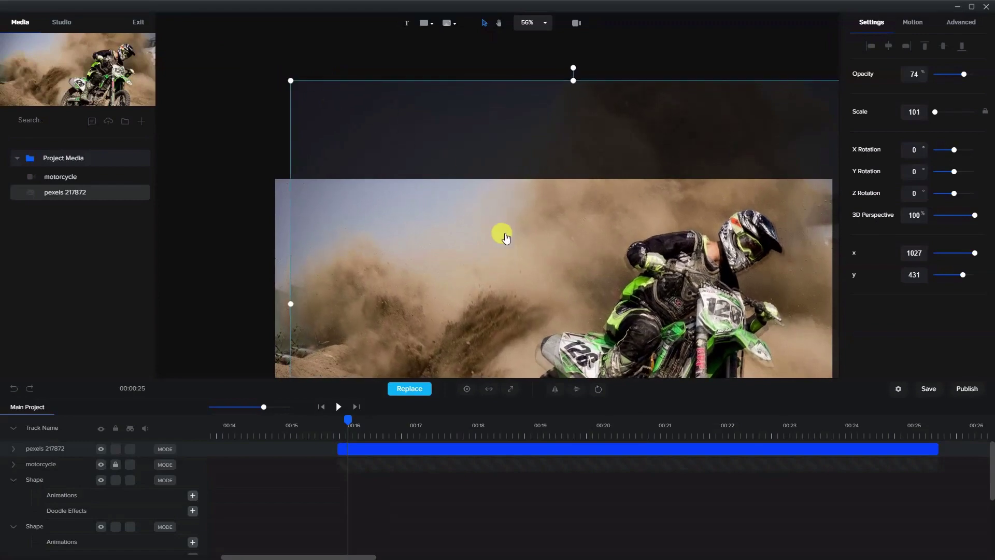
{"action": "left_click_drag", "start_coordinate": [506, 237], "coordinate": [507, 234]}
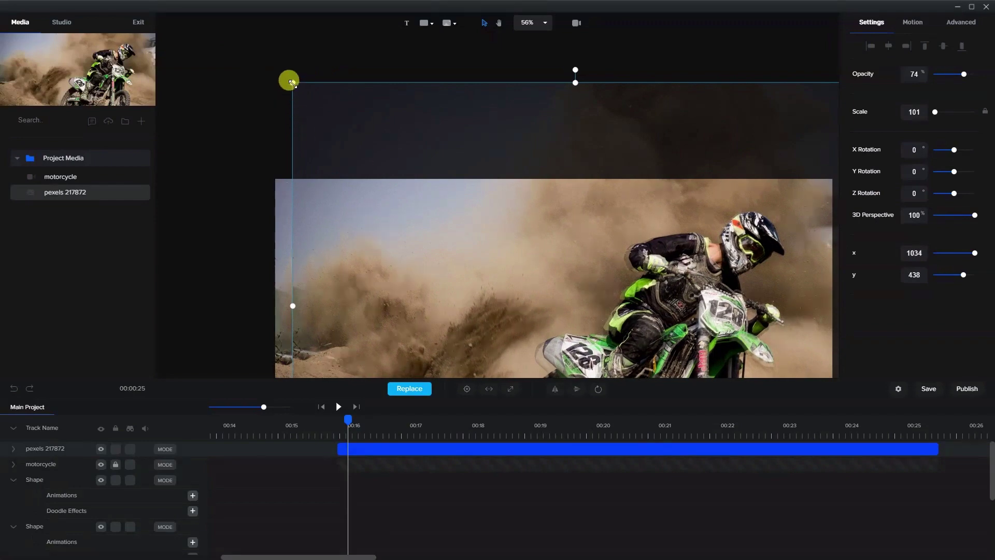
{"action": "left_click_drag", "start_coordinate": [290, 82], "coordinate": [273, 69]}
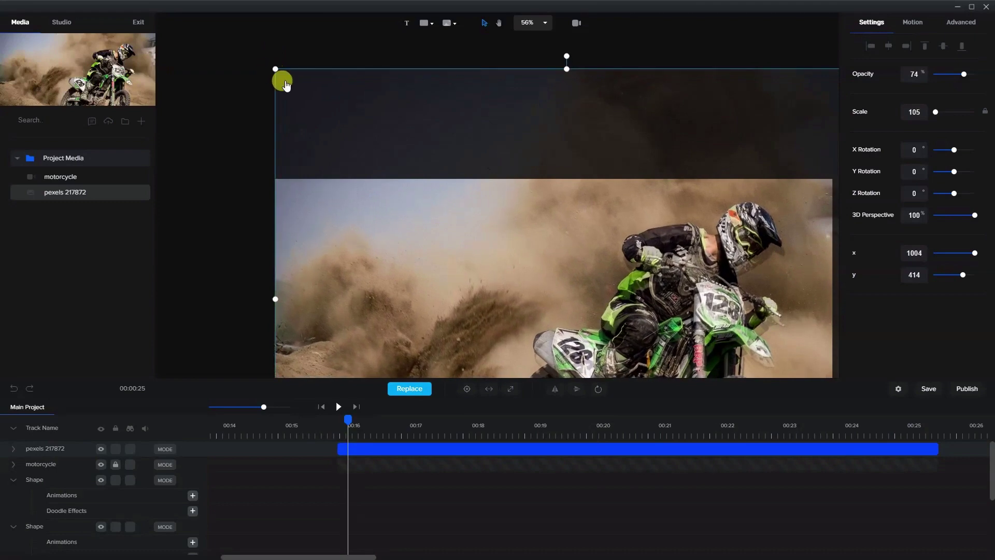
{"action": "mouse_move", "coordinate": [463, 229]}
{"action": "left_mouse_down"}
{"action": "mouse_move", "coordinate": [456, 222]}
{"action": "mouse_move", "coordinate": [465, 233]}
{"action": "left_mouse_up"}
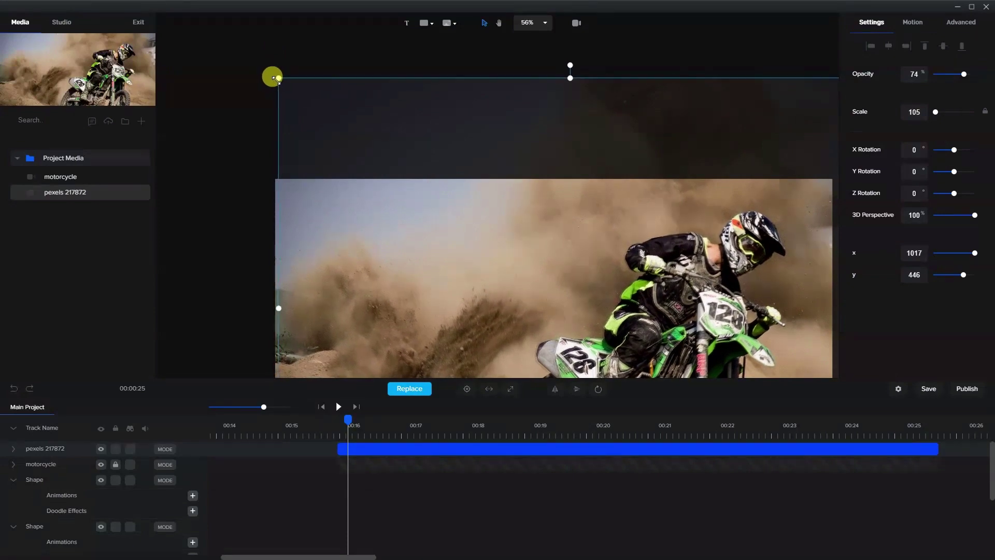
{"action": "left_click_drag", "start_coordinate": [274, 78], "coordinate": [273, 78]}
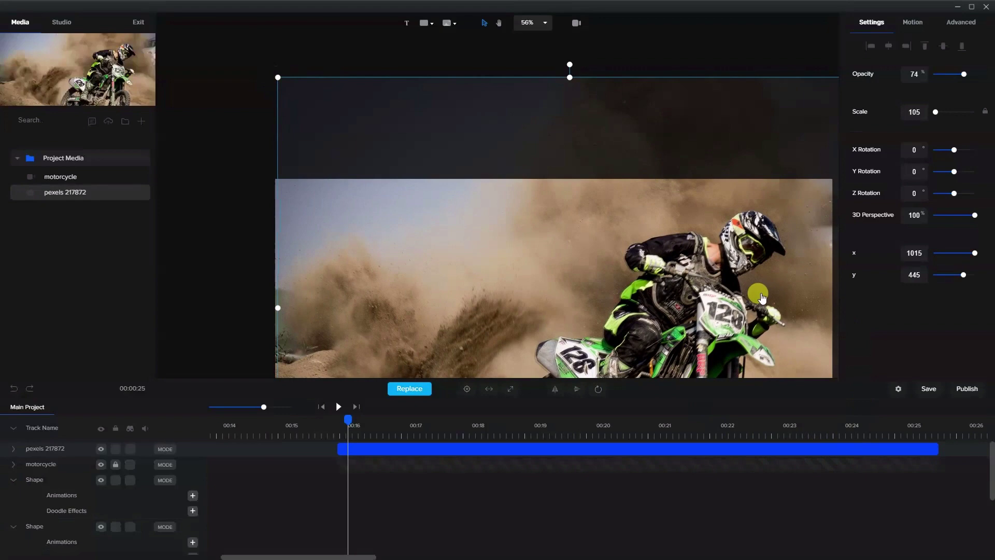
- Fit the frame back in view and restore the top layer's opacity to 100%
{"action": "left_click", "coordinate": [532, 24]}
{"action": "left_click", "coordinate": [539, 40]}
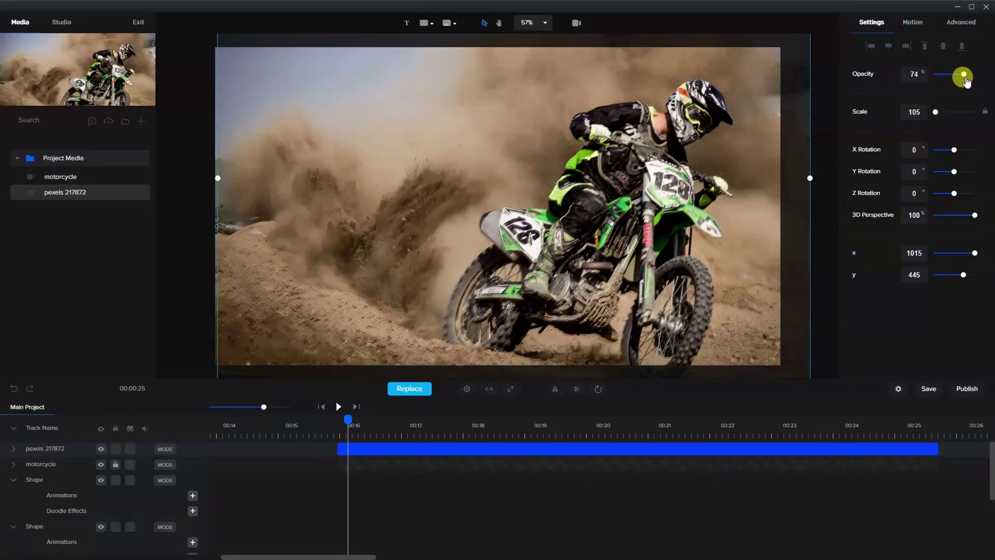
{"action": "left_click_drag", "start_coordinate": [965, 73], "coordinate": [980, 74]}
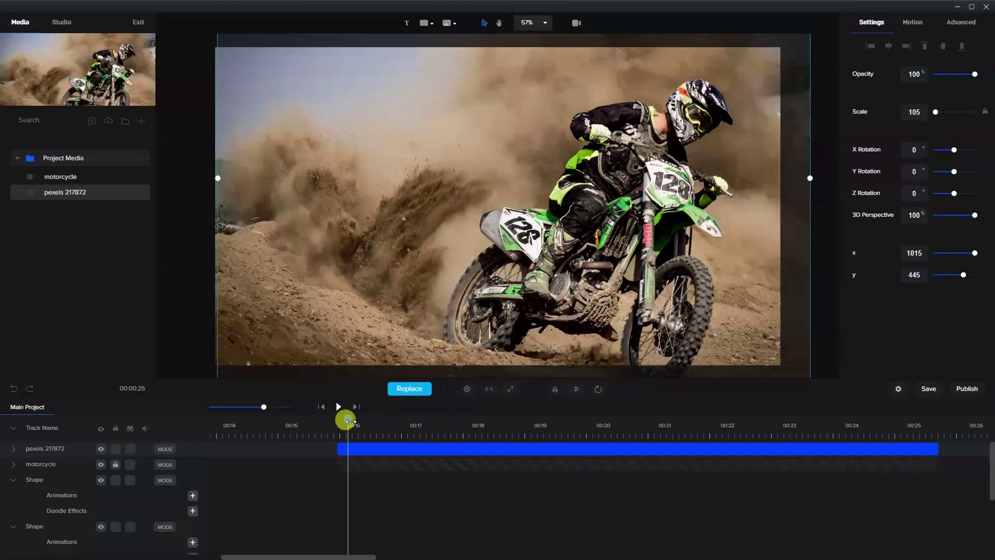
- Add a white rectangle filling the whole canvas, stretched to the image clips' full length
{"action": "left_click_drag", "start_coordinate": [344, 422], "coordinate": [342, 425]}
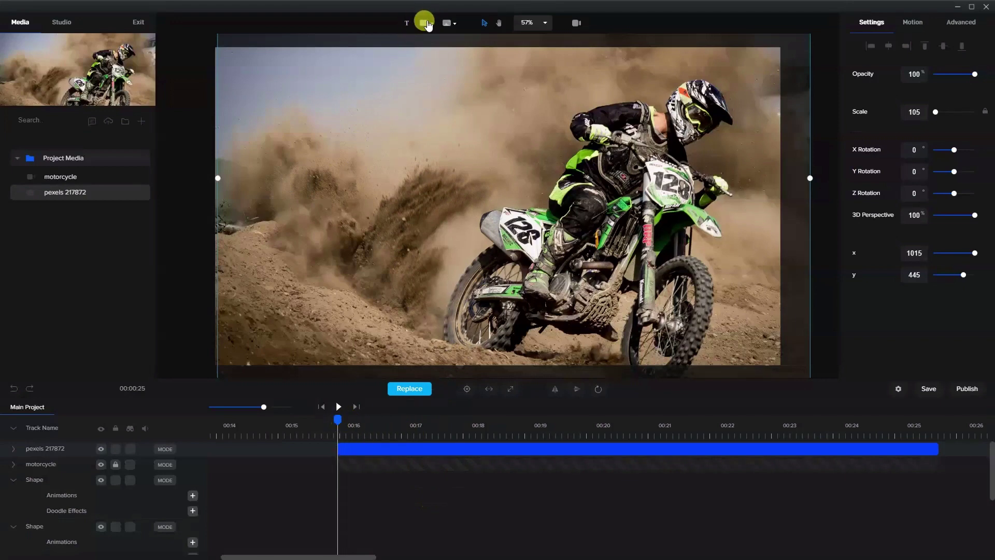
{"action": "left_click", "coordinate": [425, 22]}
{"action": "left_click", "coordinate": [389, 81]}
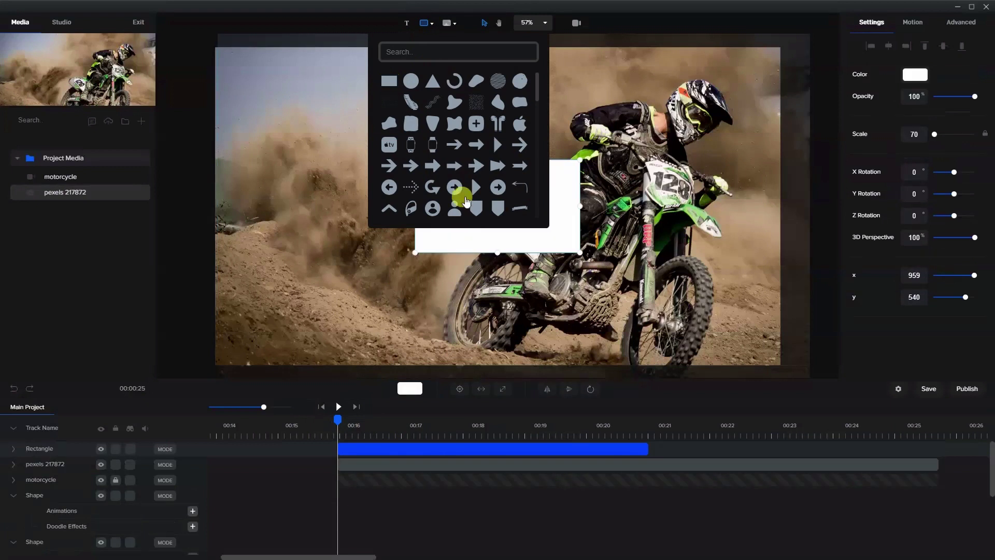
{"action": "left_click", "coordinate": [500, 245]}
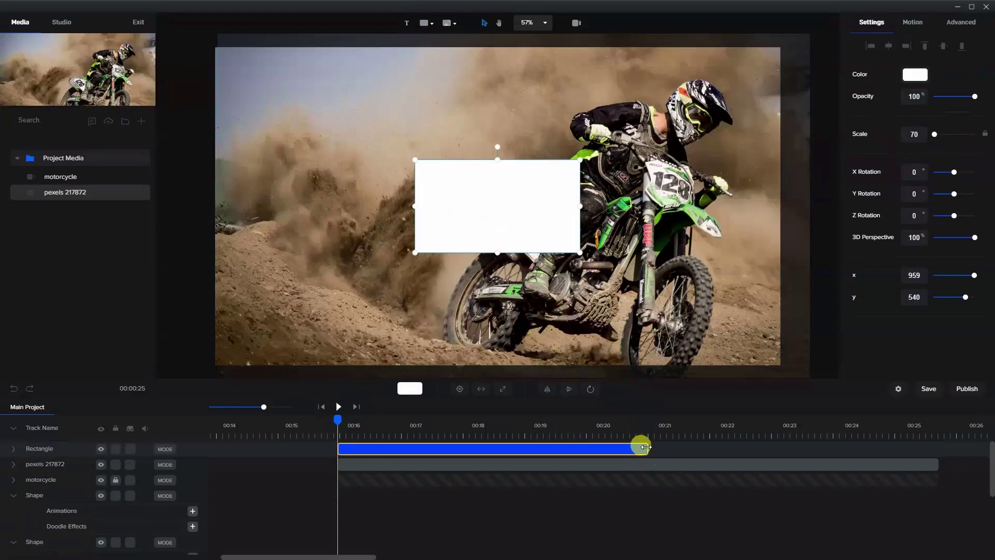
{"action": "left_click_drag", "start_coordinate": [642, 445], "coordinate": [938, 461]}
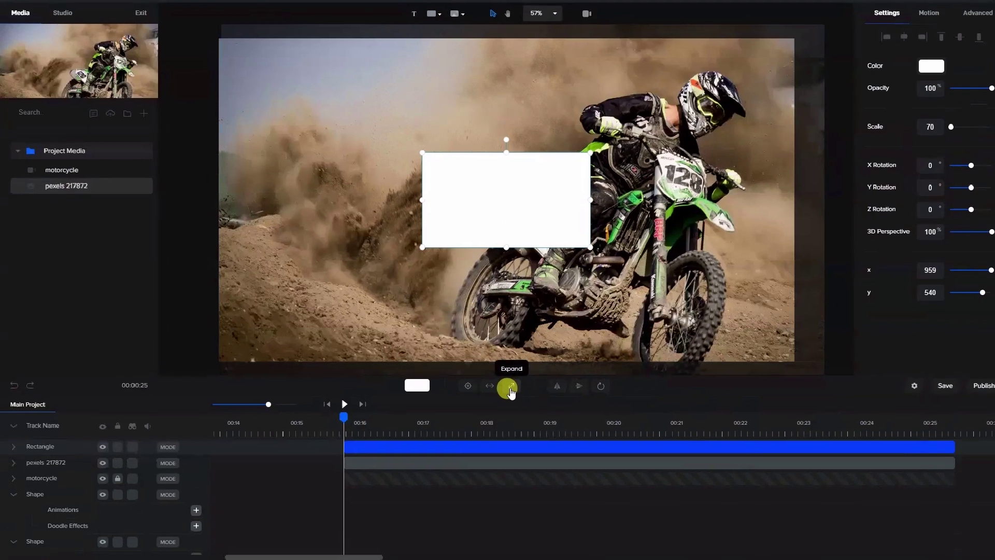
{"action": "left_click", "coordinate": [510, 390]}
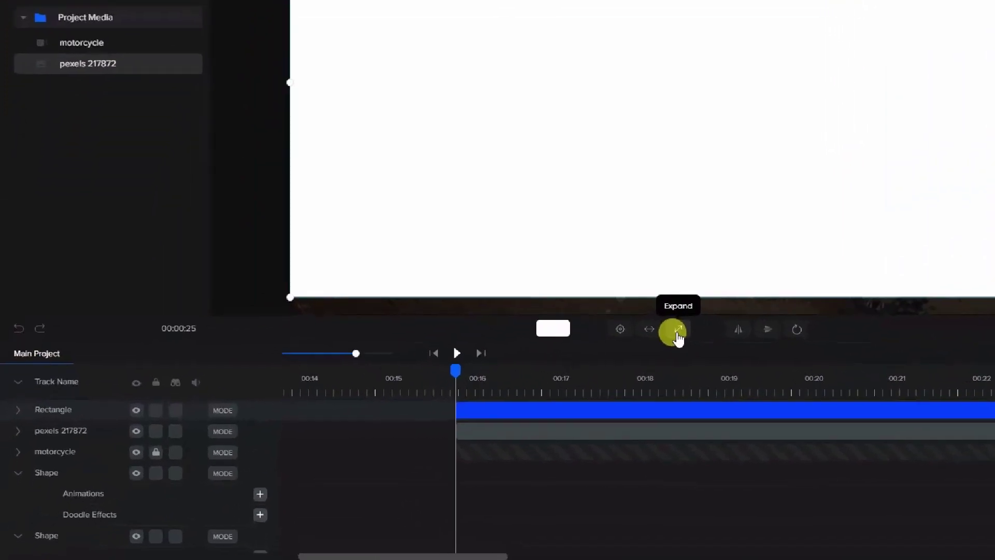
- Rename the rectangle's track to 'Image Mask'
{"action": "left_click", "coordinate": [32, 445]}
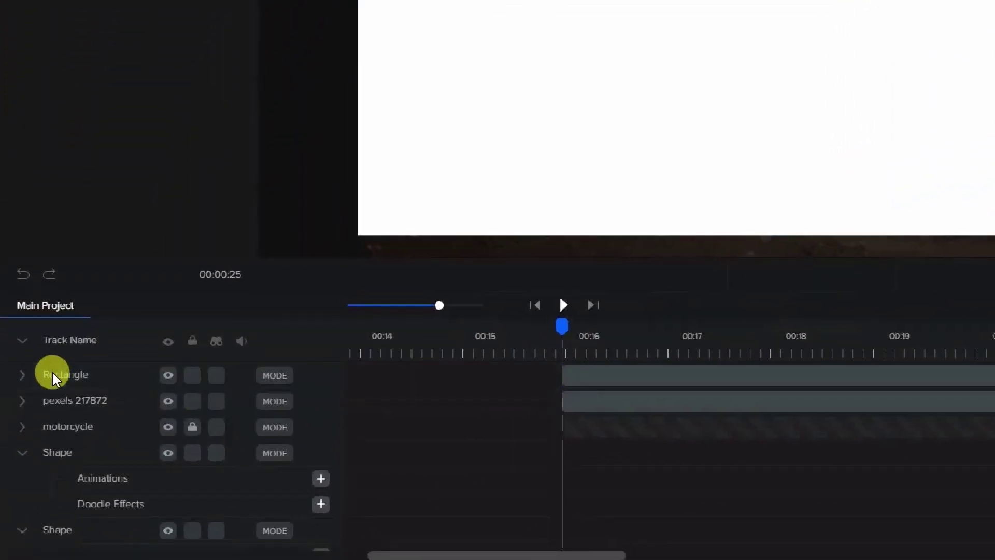
{"action": "double_click", "coordinate": [52, 373]}
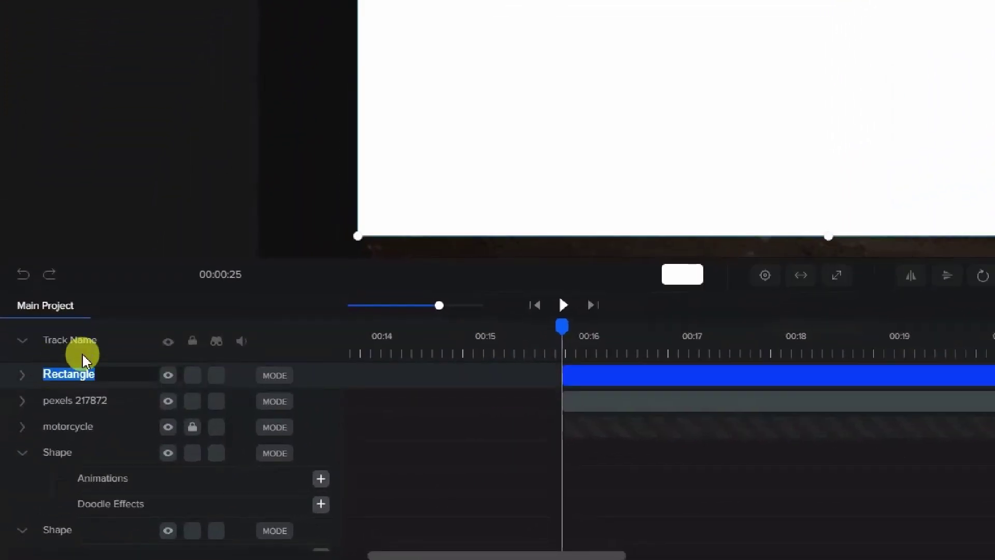
{"action": "type", "text": "Image Mask"}
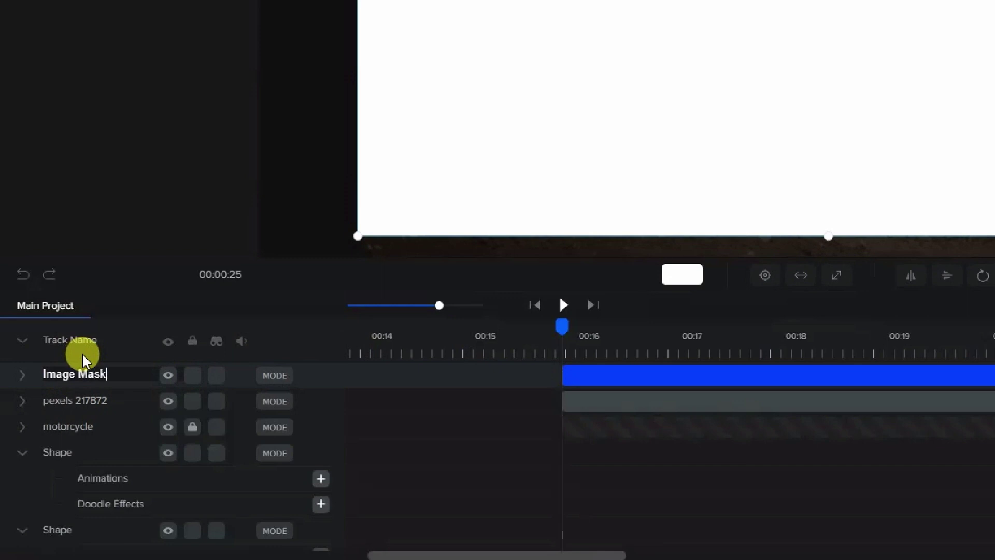
{"action": "key", "text": "Return"}
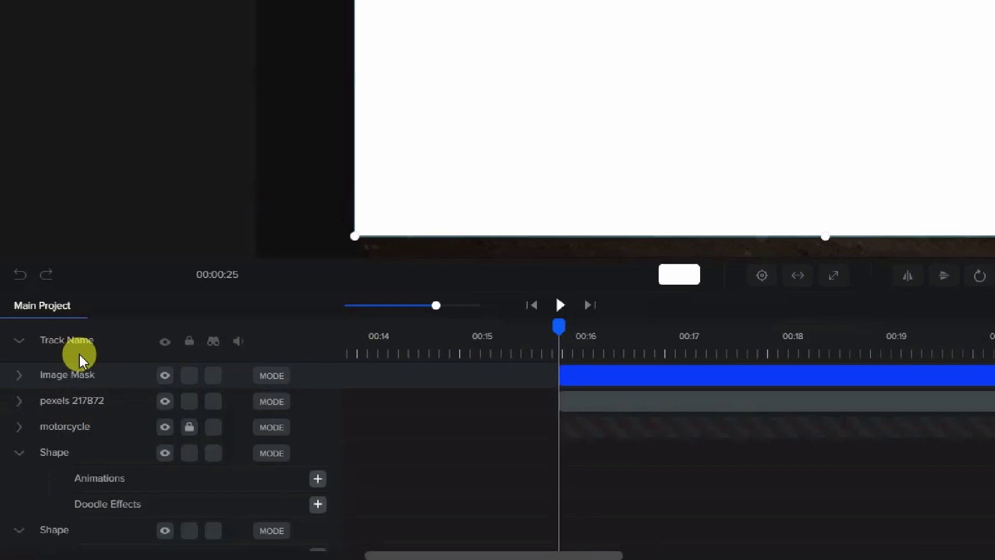
- Mask the pexels 217872 clip with Mask with > Image Mask, adding a Shape Mask row
{"action": "left_click", "coordinate": [601, 401]}
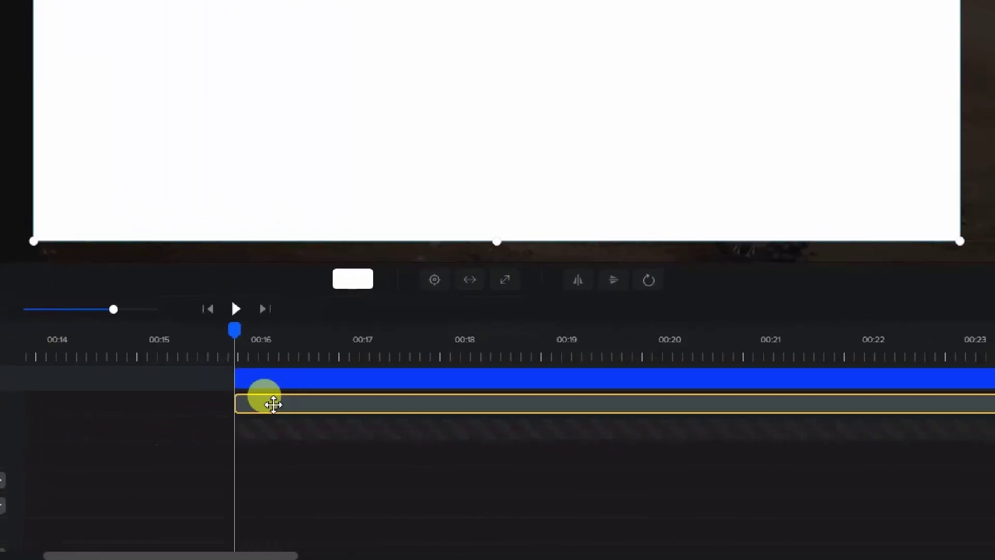
{"action": "right_click", "coordinate": [274, 405]}
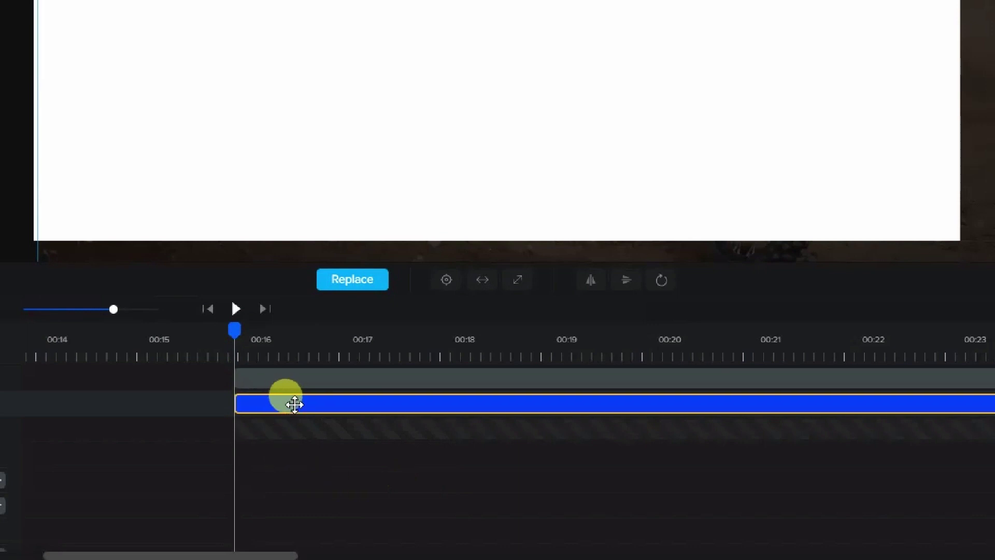
{"action": "right_click", "coordinate": [293, 405]}
{"action": "mouse_move", "coordinate": [345, 507]}
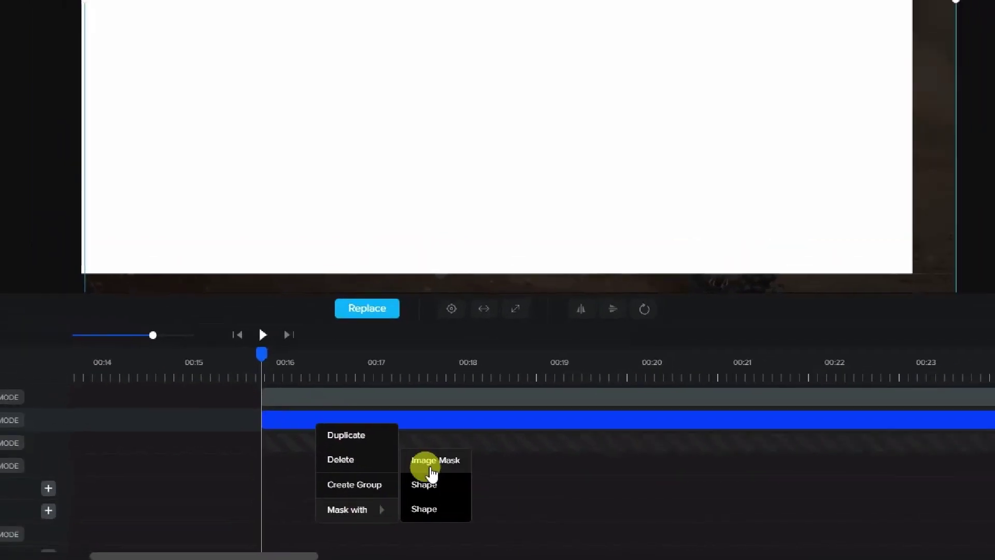
{"action": "left_click", "coordinate": [431, 469]}
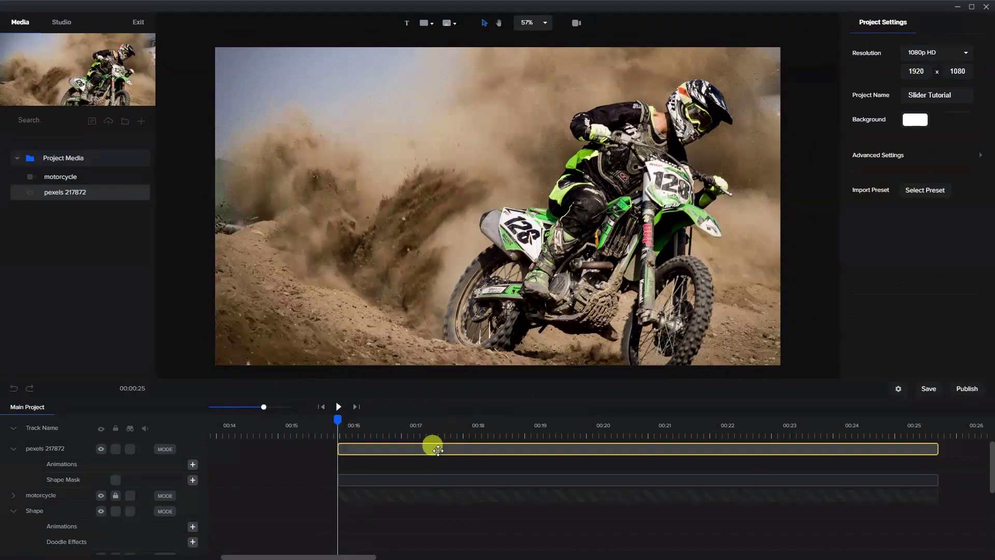
- Slide the shape mask right to 1963 by 545 (scale 240), previewing with playback
{"action": "left_click", "coordinate": [434, 480]}
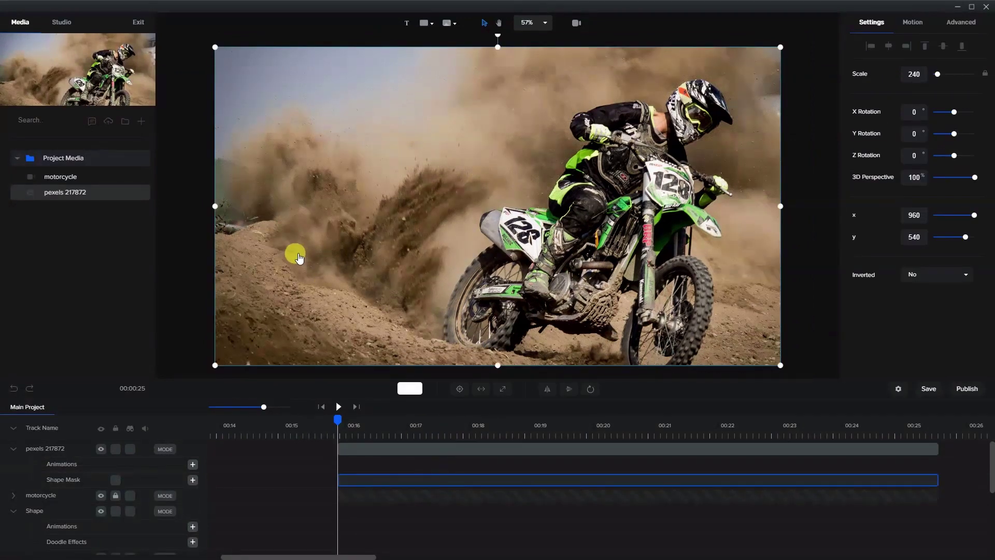
{"action": "left_click_drag", "start_coordinate": [275, 236], "coordinate": [593, 227]}
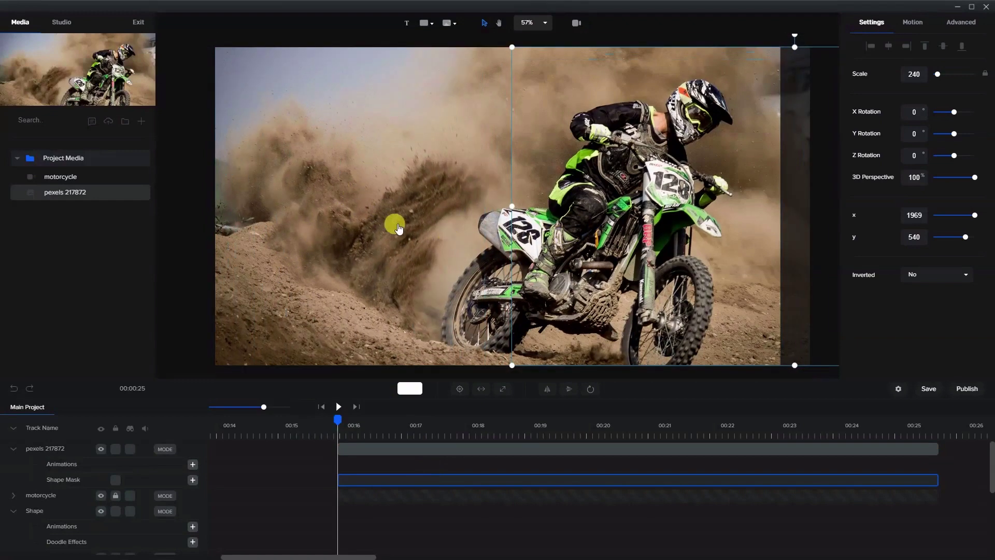
{"action": "left_click", "coordinate": [338, 407]}
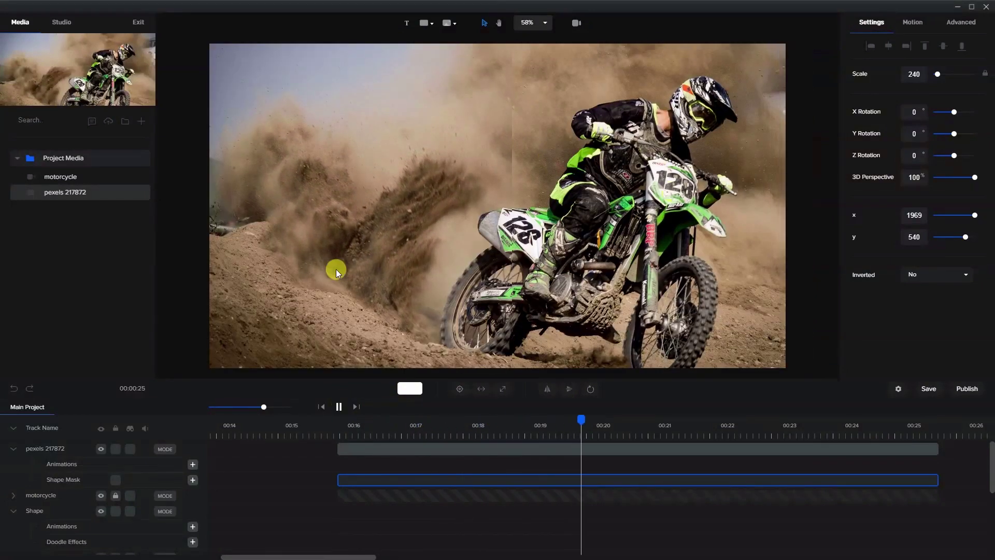
{"action": "left_click", "coordinate": [492, 477]}
{"action": "left_click_drag", "start_coordinate": [648, 238], "coordinate": [654, 238]}
{"action": "left_click", "coordinate": [478, 449]}
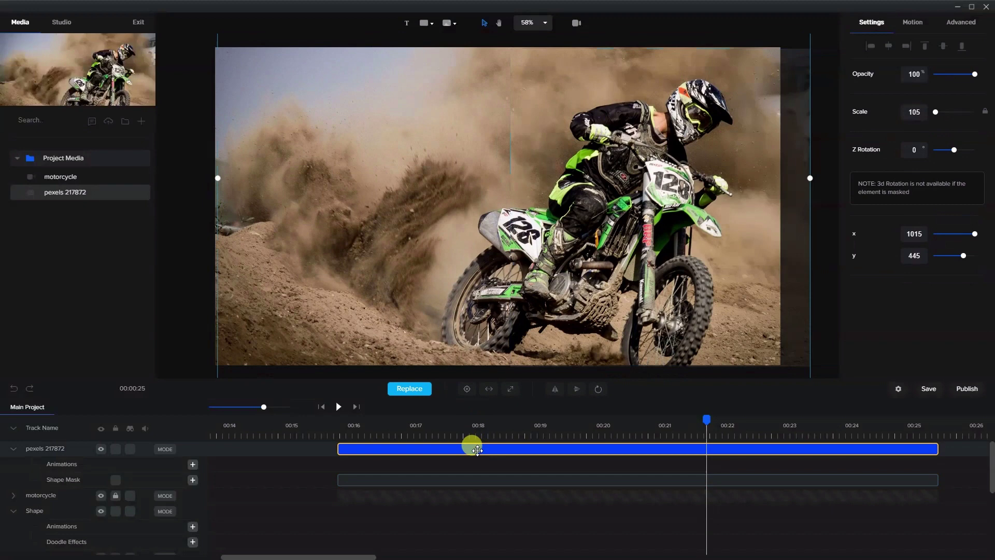
{"action": "left_click", "coordinate": [610, 240]}
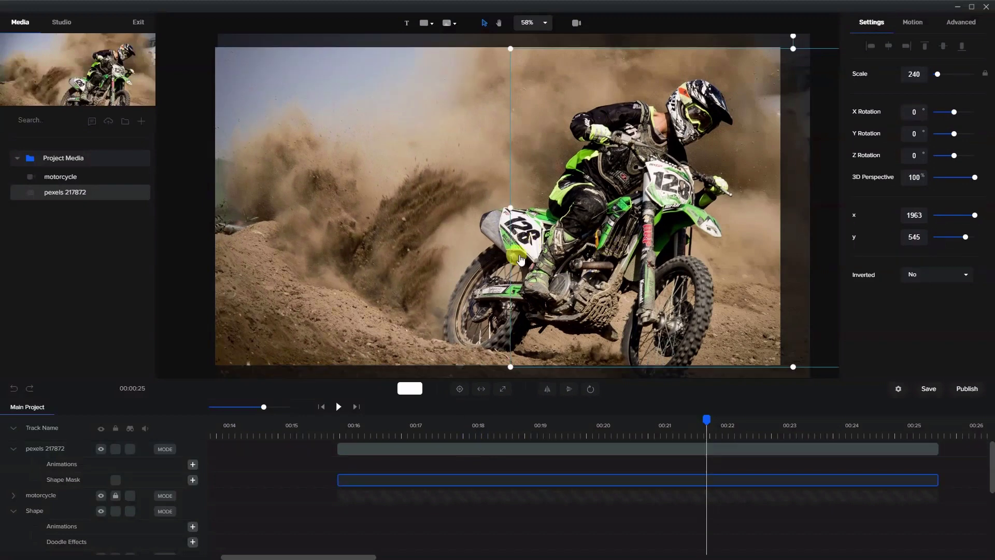
{"action": "left_click", "coordinate": [490, 272]}
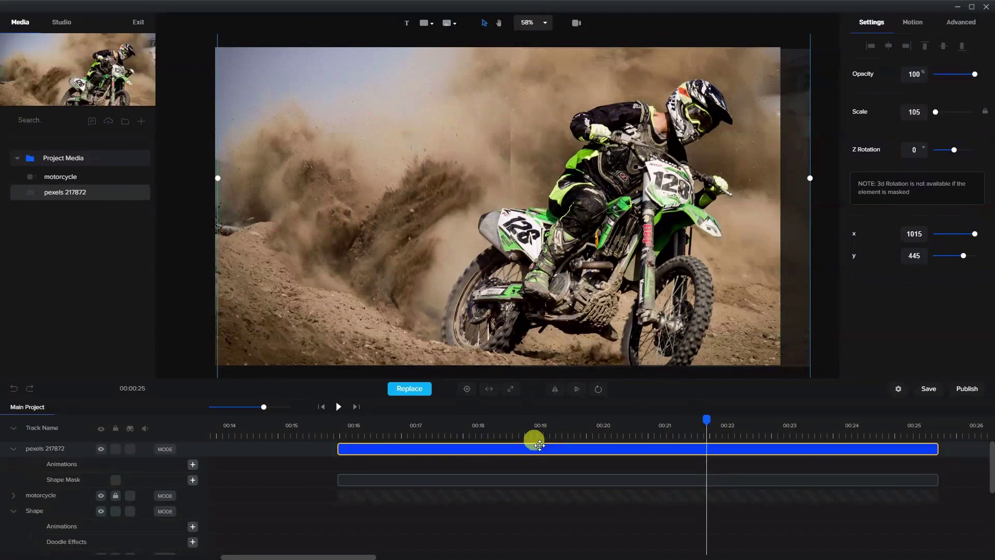
{"action": "left_click", "coordinate": [406, 480]}
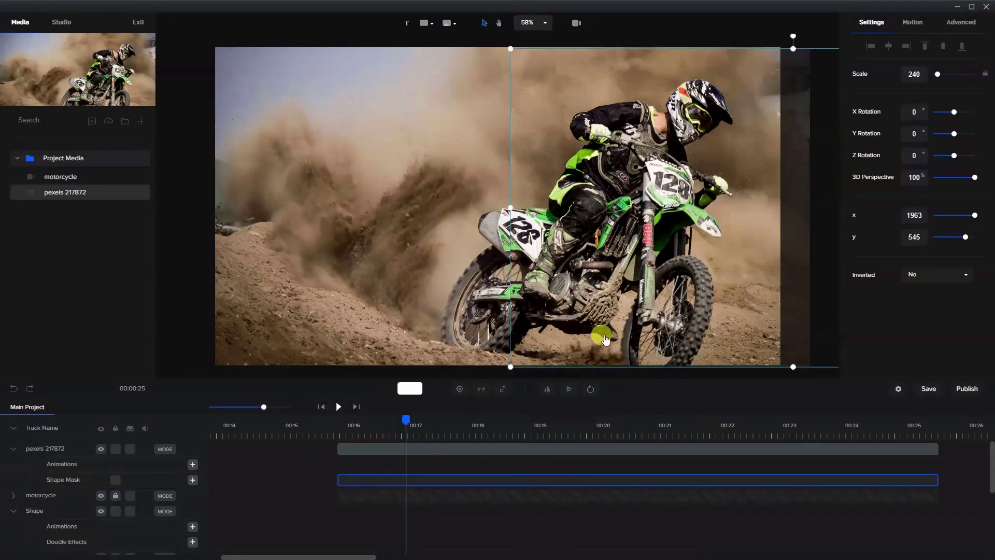
- Centre the mask, then nudge it right to 1060 by 540
{"action": "left_click", "coordinate": [502, 390]}
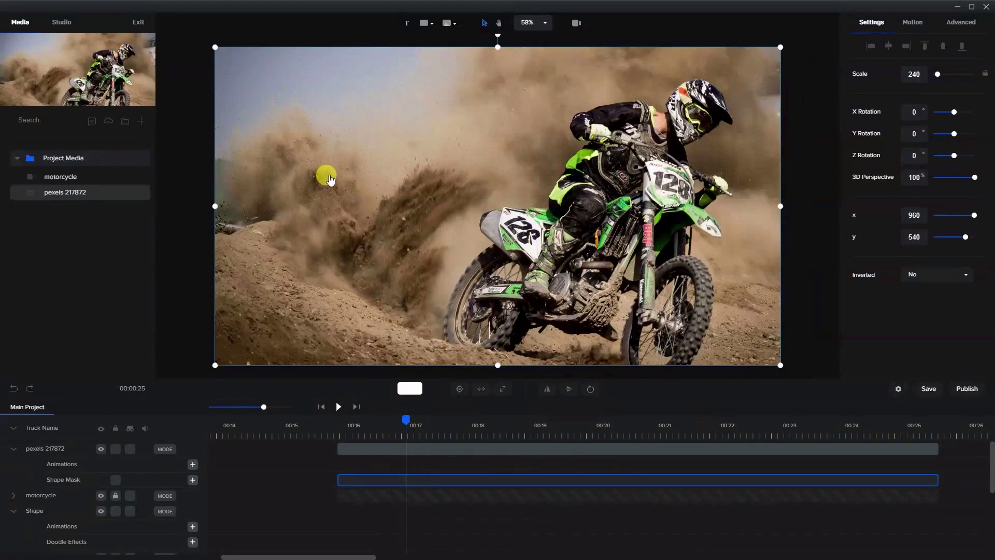
{"action": "left_click_drag", "start_coordinate": [344, 204], "coordinate": [371, 200]}
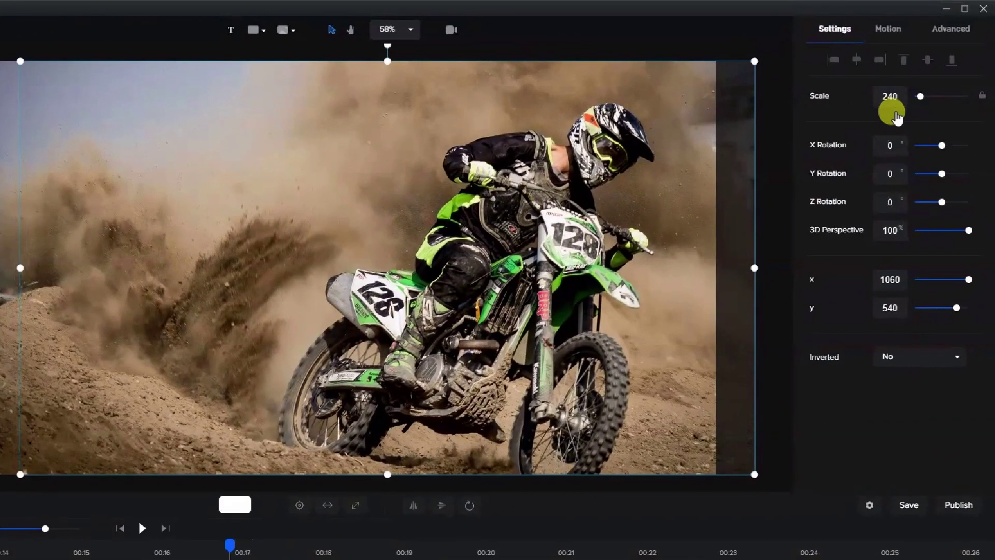
- Give the mask a black (#000000) border of width 13
{"action": "left_click", "coordinate": [952, 28]}
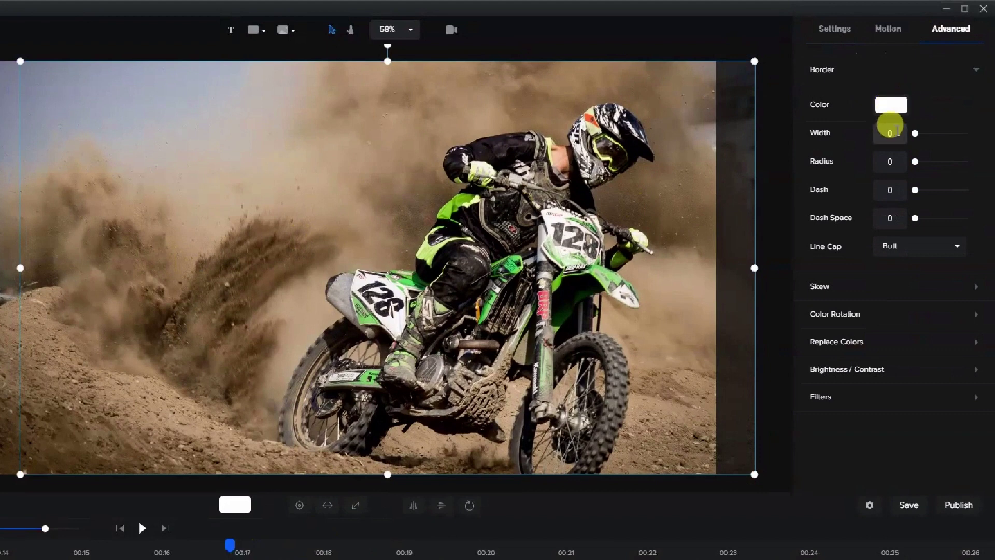
{"action": "left_click_drag", "start_coordinate": [915, 134], "coordinate": [921, 134]}
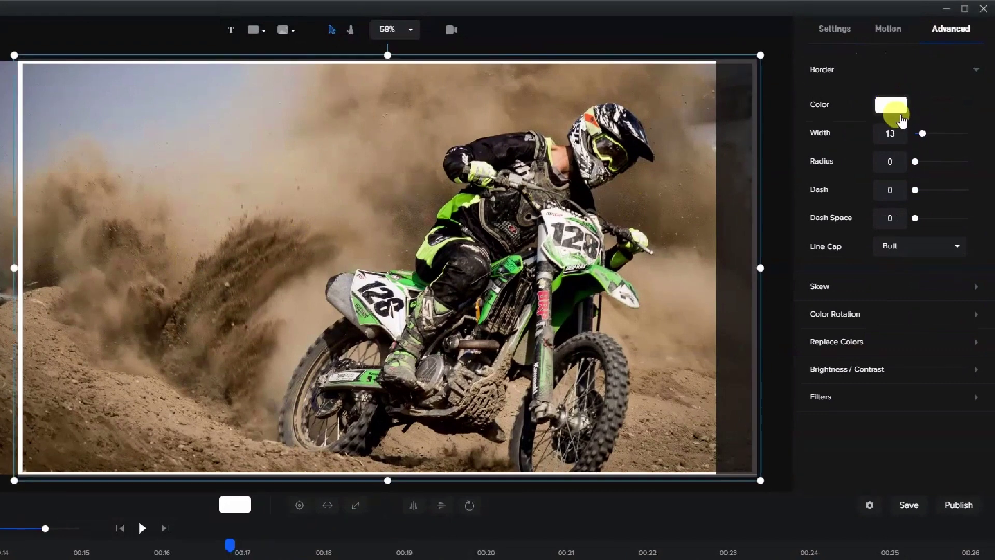
{"action": "left_click", "coordinate": [899, 113]}
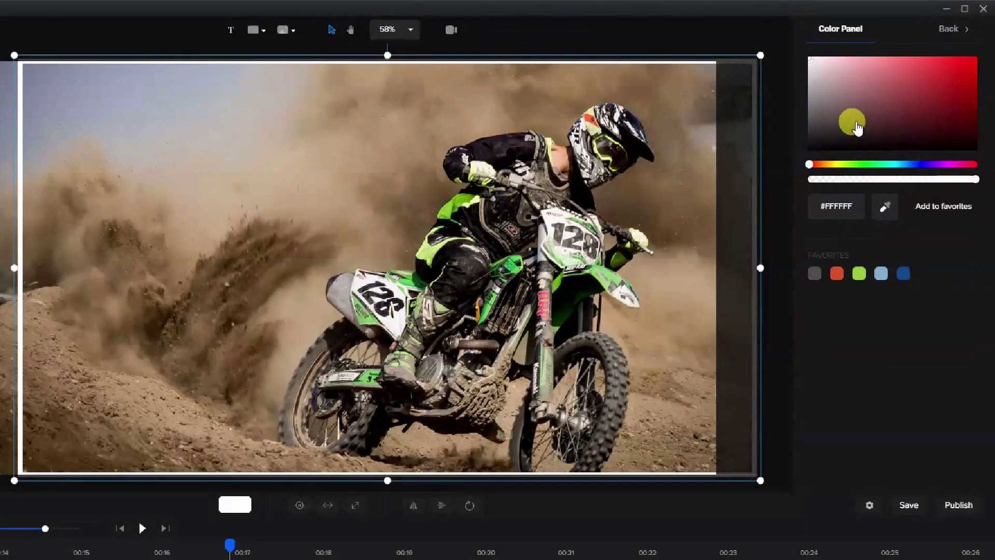
{"action": "left_click_drag", "start_coordinate": [851, 122], "coordinate": [801, 165]}
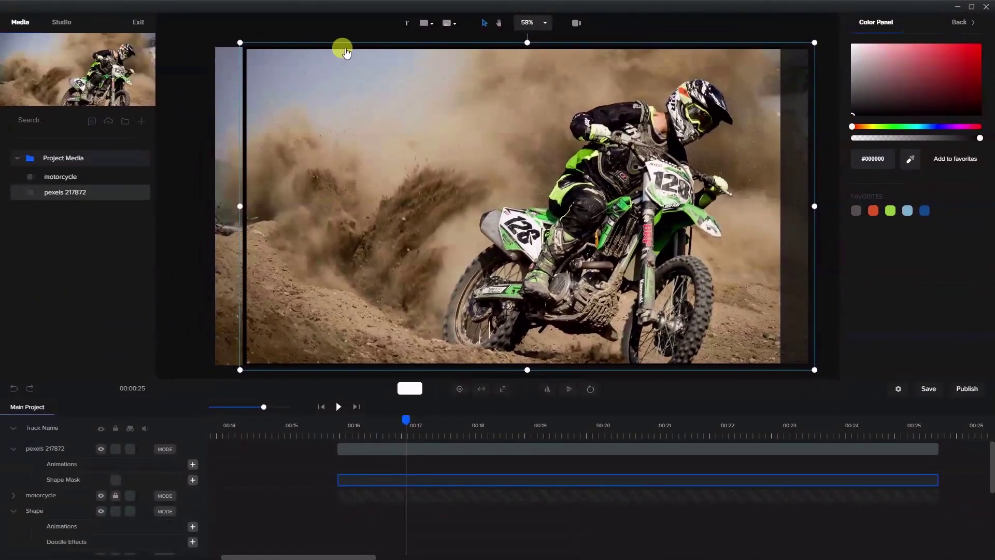
- Enlarge the mask to scale 252 and left-align it at 1049 by 543
{"action": "left_click_drag", "start_coordinate": [813, 40], "coordinate": [828, 35]}
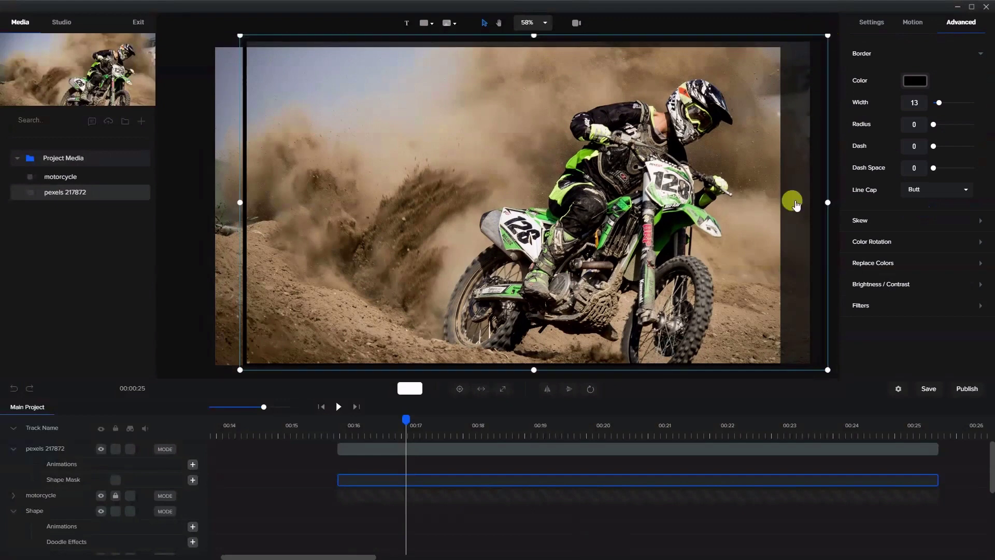
{"action": "left_click_drag", "start_coordinate": [826, 369], "coordinate": [844, 377]}
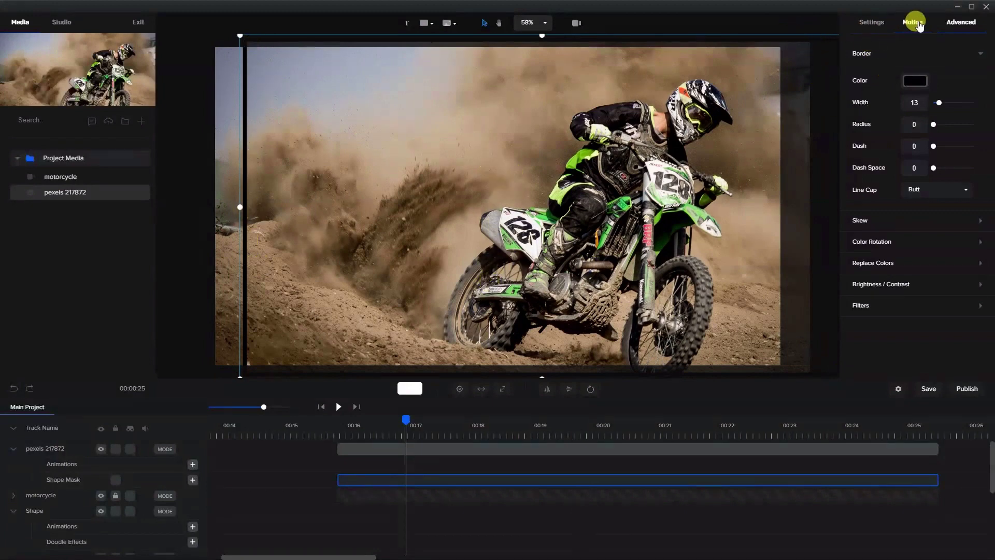
{"action": "left_click", "coordinate": [872, 22]}
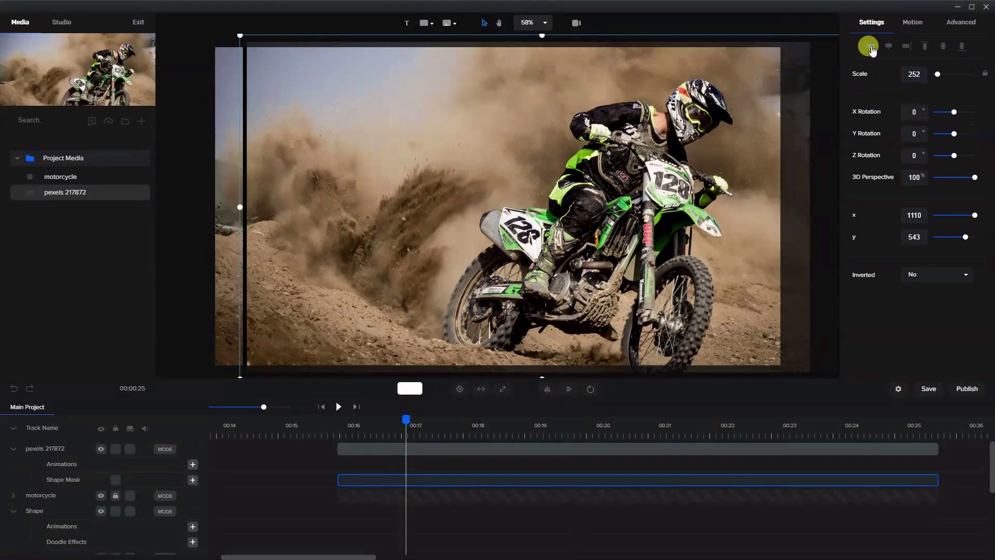
{"action": "left_click", "coordinate": [872, 48]}
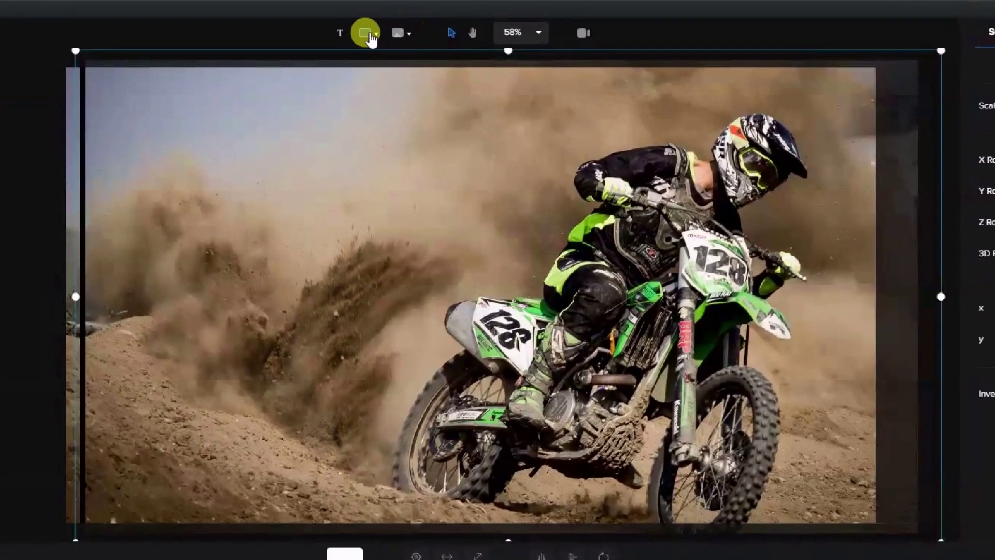
- Insert a black shield shape, shrink it to scale 43, and place it at 41 by 38
{"action": "left_click", "coordinate": [366, 35]}
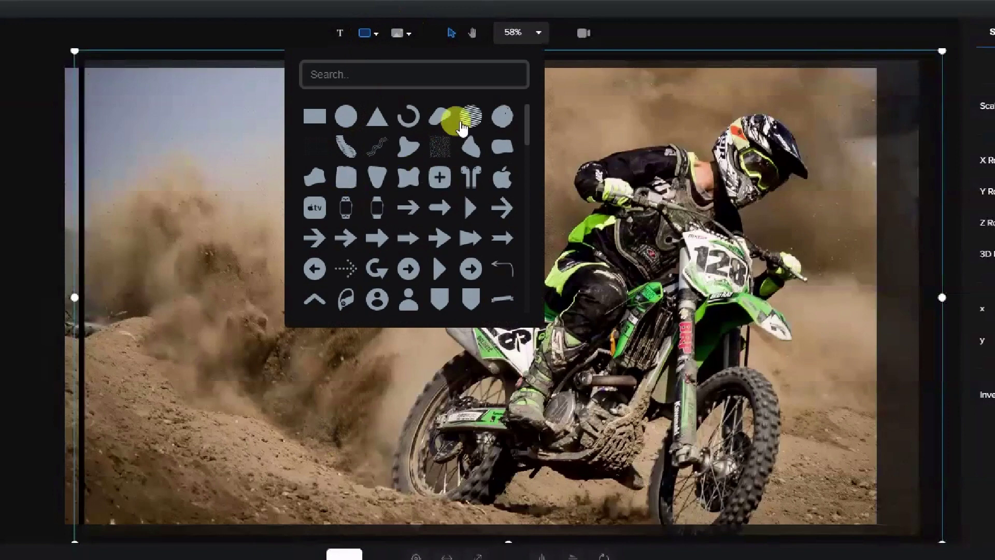
{"action": "left_click", "coordinate": [445, 303]}
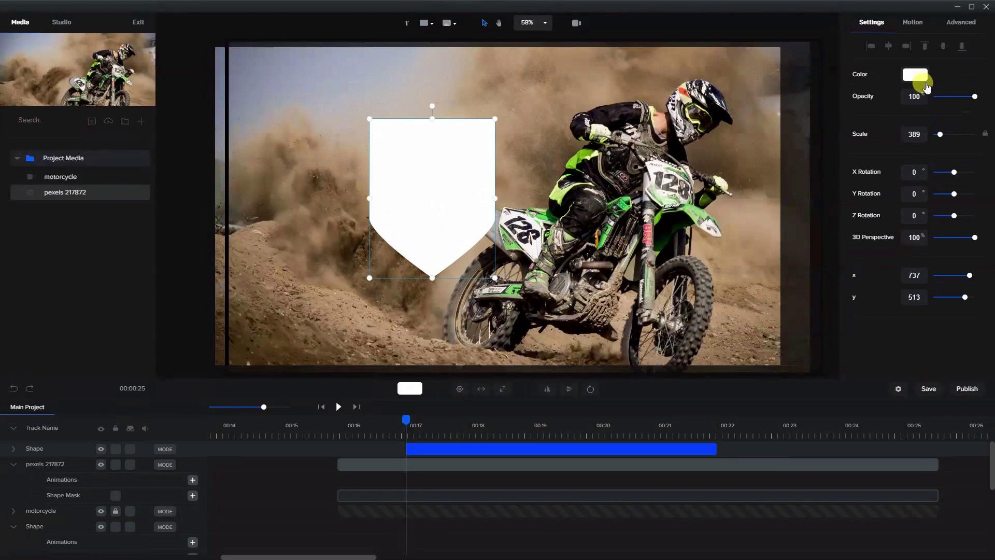
{"action": "left_click", "coordinate": [917, 74]}
{"action": "left_click_drag", "start_coordinate": [866, 118], "coordinate": [840, 151]}
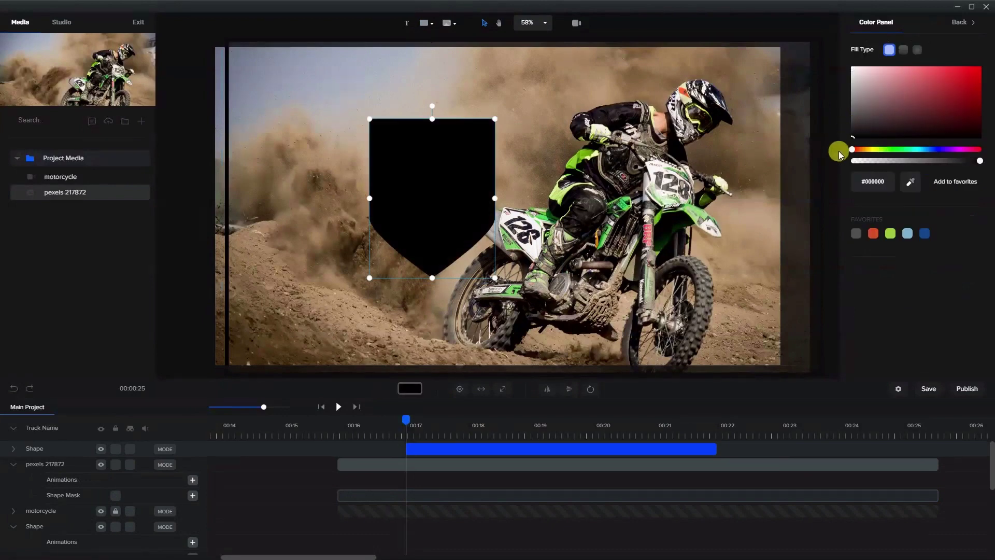
{"action": "left_click", "coordinate": [487, 274]}
{"action": "left_click_drag", "start_coordinate": [488, 273], "coordinate": [398, 132]}
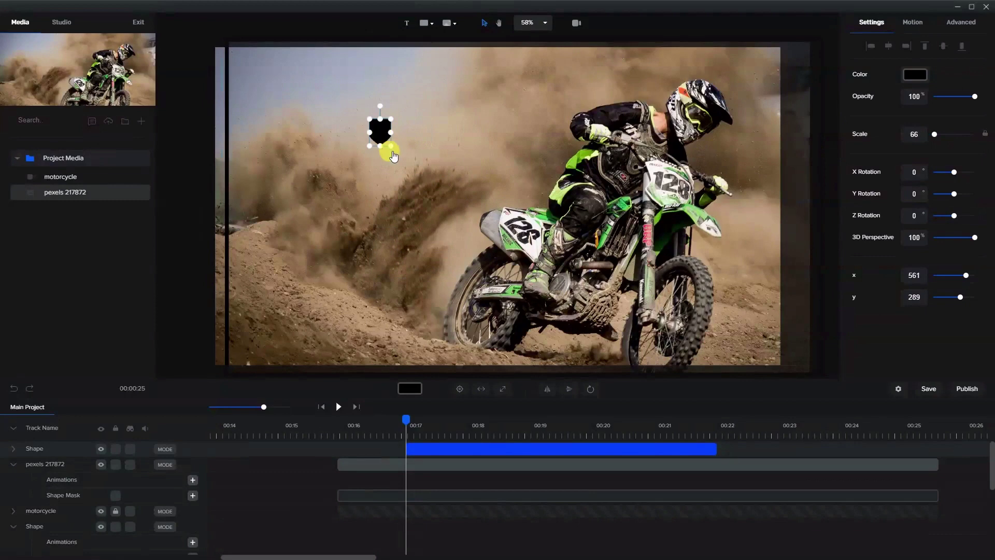
{"action": "left_click_drag", "start_coordinate": [378, 138], "coordinate": [229, 62]}
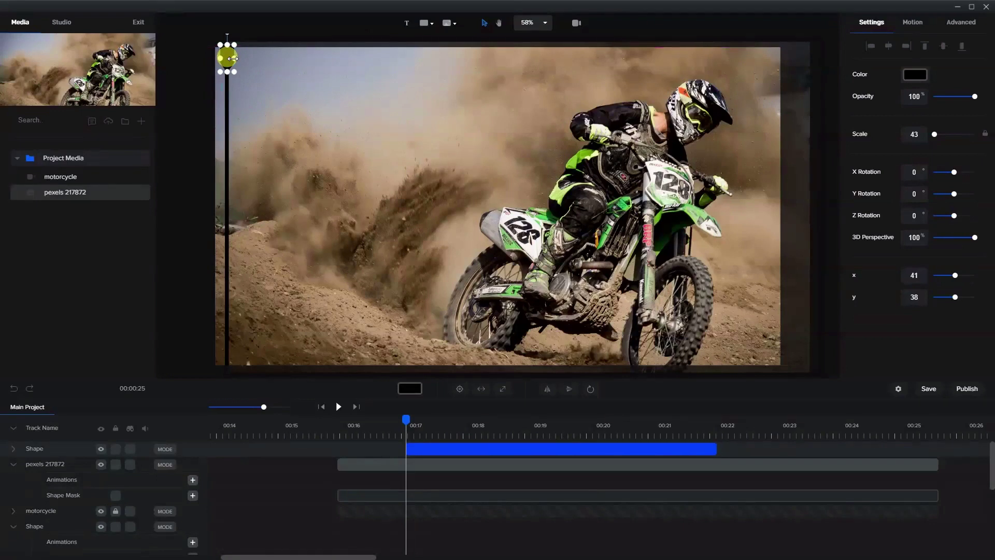
- Start the shield's Shape clip with the photo clip and extend it to about 00:25
{"action": "left_click", "coordinate": [206, 75]}
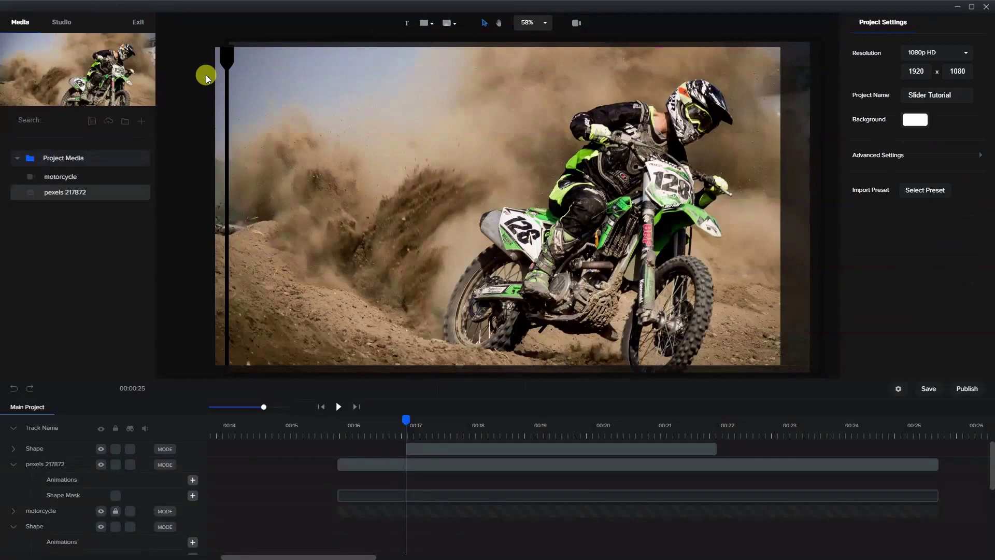
{"action": "scroll", "coordinate": [219, 60], "scroll_direction": "up", "scroll_amount": 5}
{"action": "left_click", "coordinate": [238, 90]}
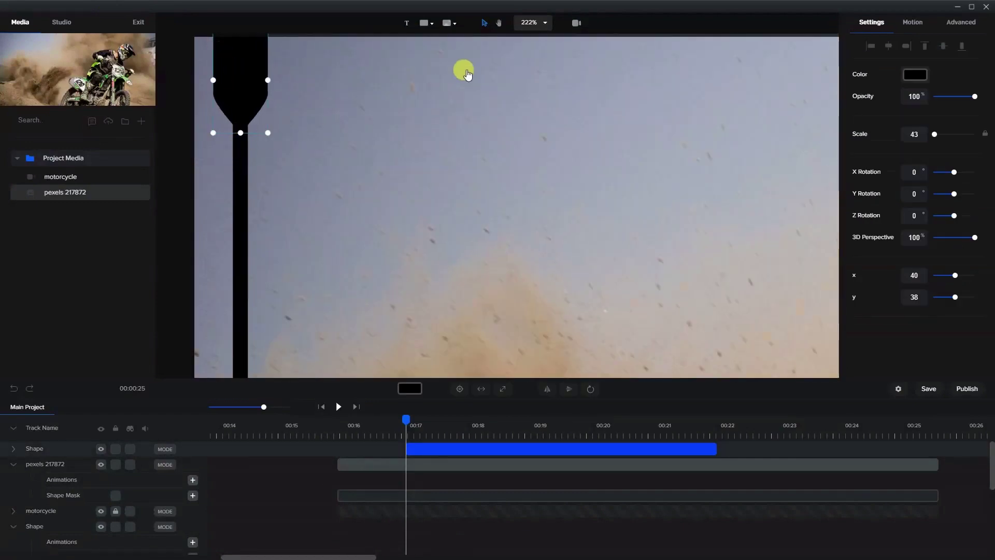
{"action": "left_click", "coordinate": [547, 23]}
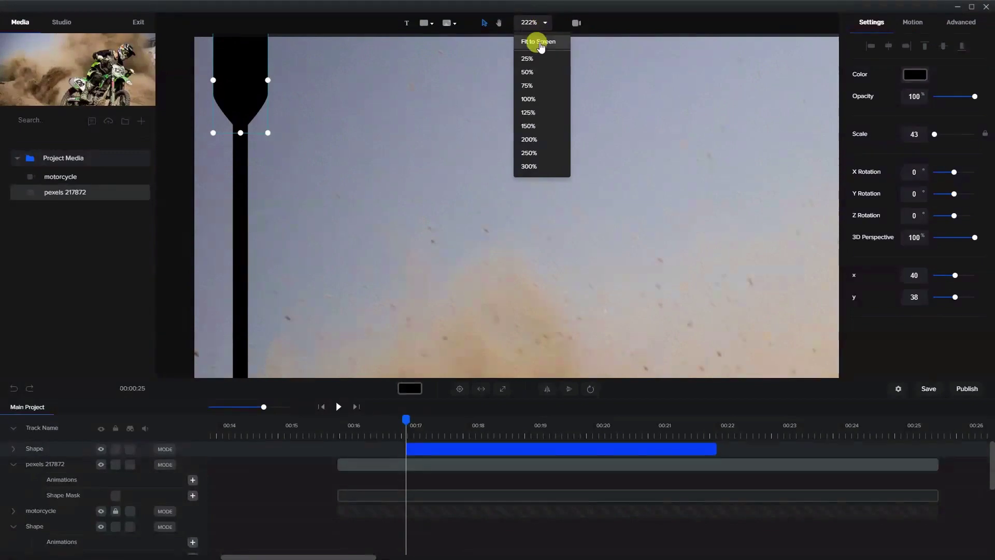
{"action": "left_click", "coordinate": [536, 40]}
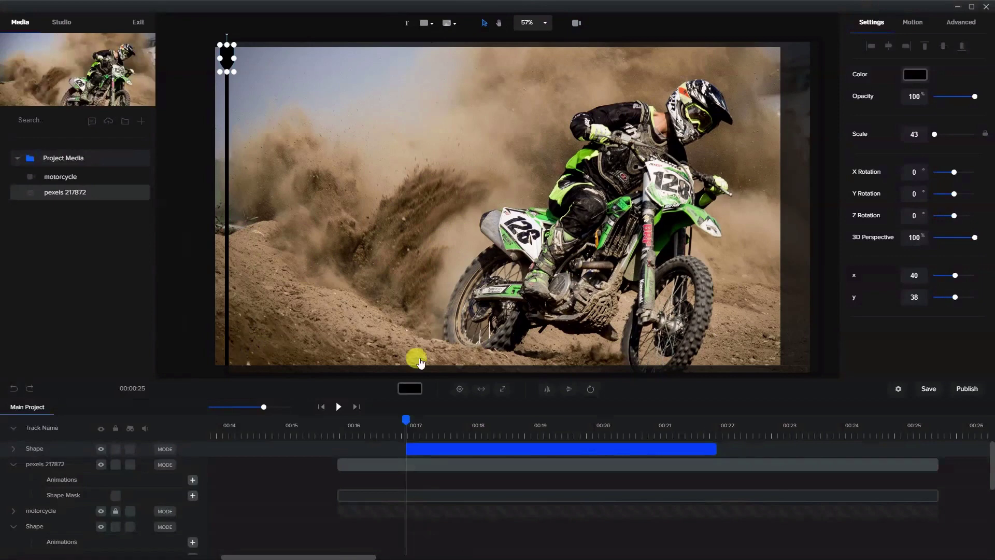
{"action": "left_click_drag", "start_coordinate": [610, 449], "coordinate": [531, 444]}
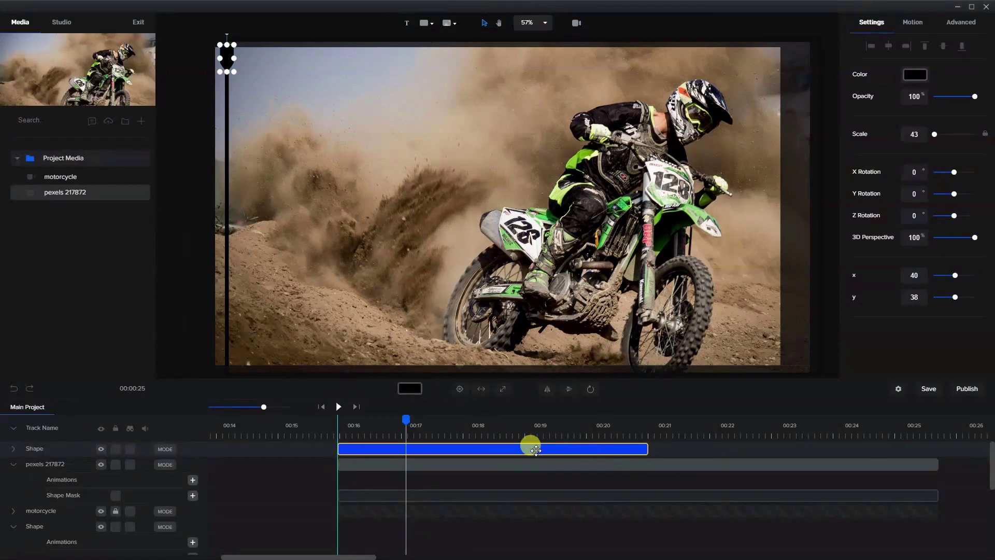
{"action": "left_click_drag", "start_coordinate": [646, 447], "coordinate": [935, 437]}
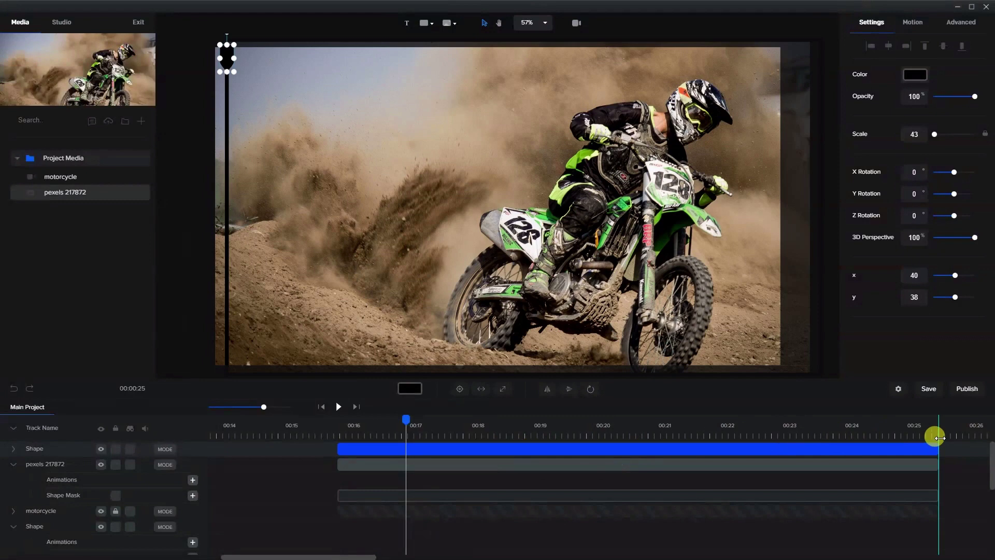
{"action": "left_click", "coordinate": [172, 253]}
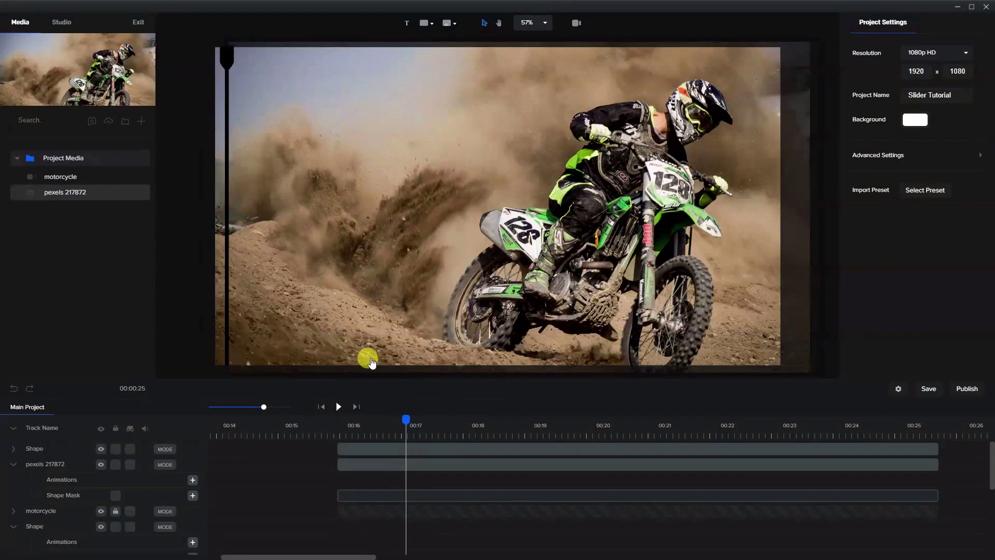
- Add a Custom animation to the photo's shape mask, stretch it to about 00:19.5, and enable Position and Scale
{"action": "left_click_drag", "start_coordinate": [390, 422], "coordinate": [417, 419]}
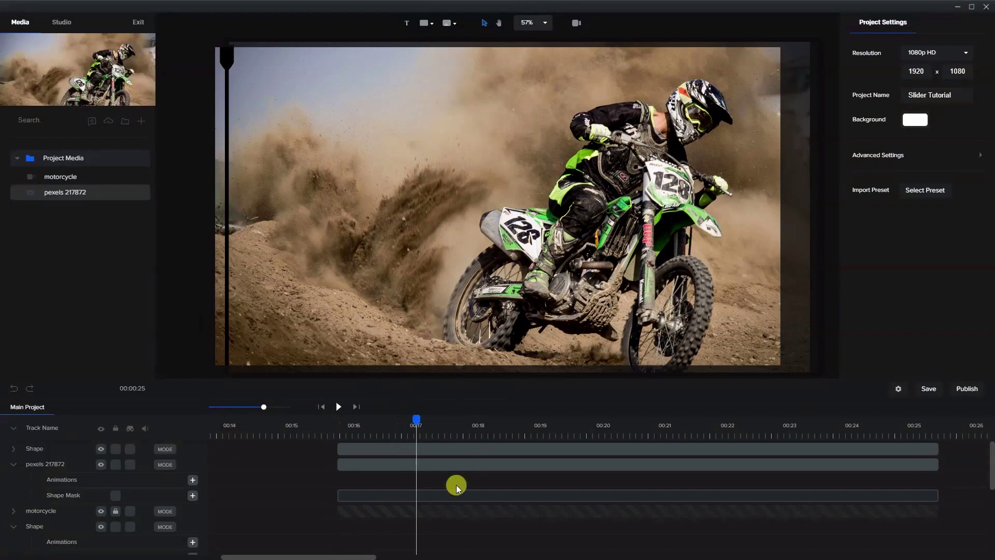
{"action": "left_click", "coordinate": [434, 497]}
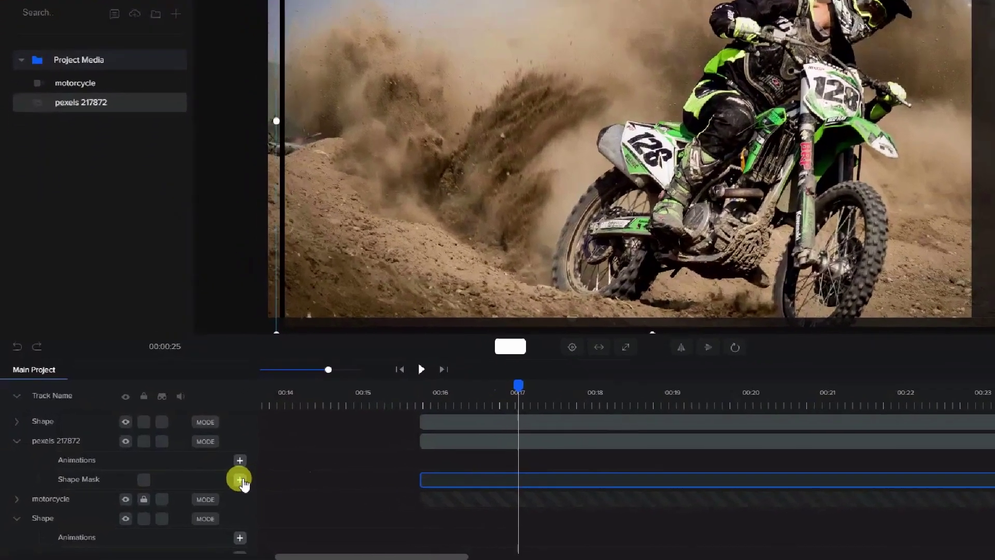
{"action": "left_click", "coordinate": [193, 495]}
{"action": "left_click_drag", "start_coordinate": [692, 463], "coordinate": [834, 464]}
{"action": "right_click", "coordinate": [767, 466]}
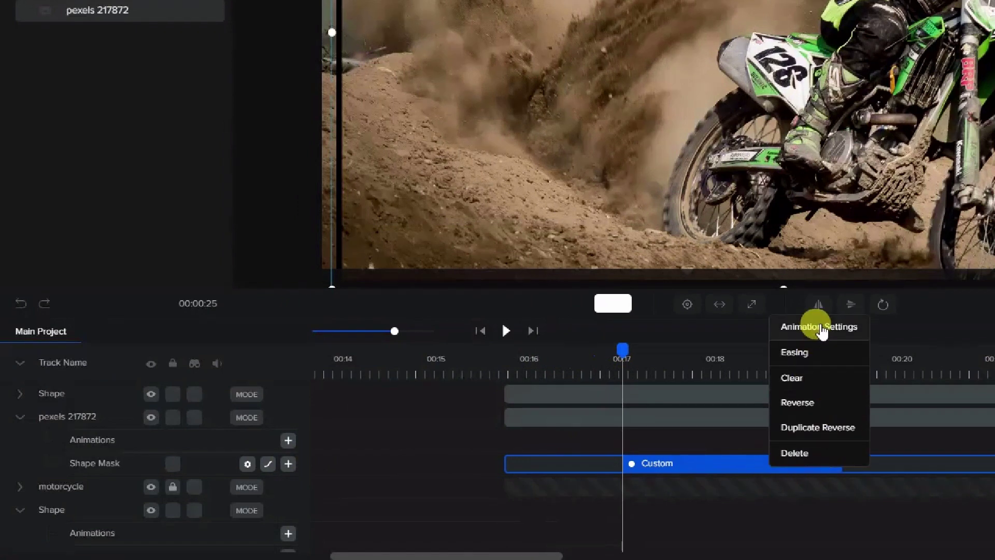
{"action": "left_click", "coordinate": [805, 325]}
{"action": "left_click", "coordinate": [766, 288]}
{"action": "left_click", "coordinate": [766, 310]}
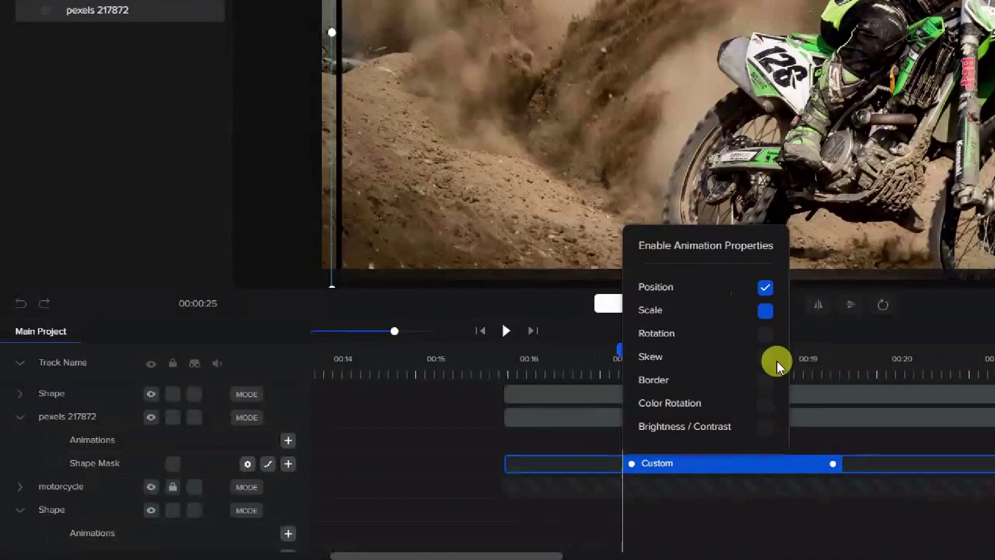
{"action": "left_click", "coordinate": [773, 465]}
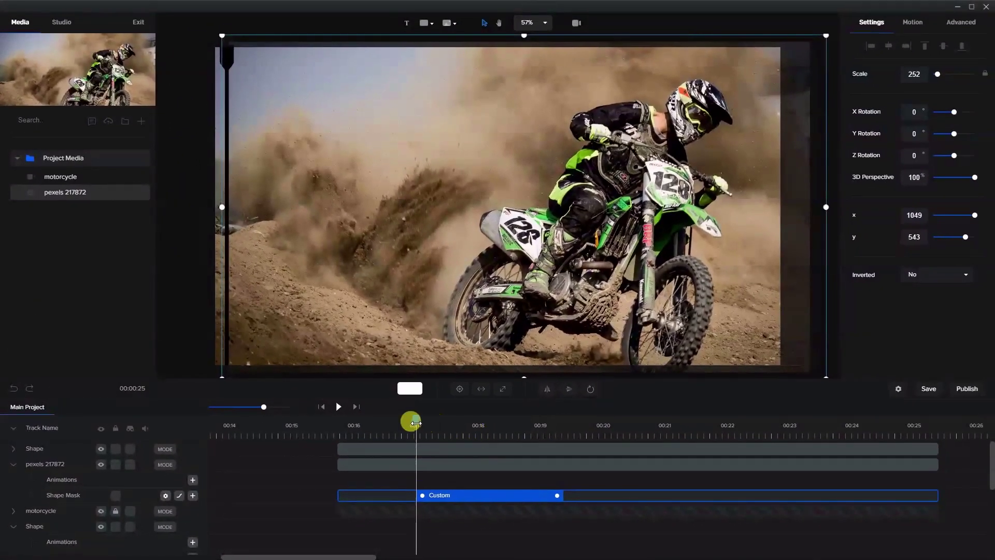
- At about 00:19.5, slide the mask box to the photo's right edge (x 2804), then scrub back to preview
{"action": "left_click_drag", "start_coordinate": [413, 425], "coordinate": [595, 427]}
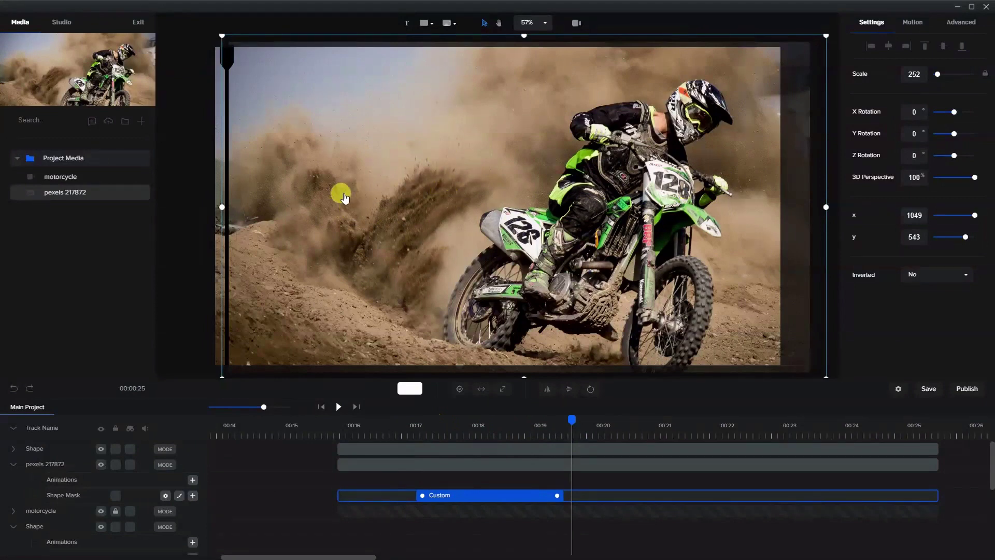
{"action": "left_click_drag", "start_coordinate": [318, 204], "coordinate": [505, 207]}
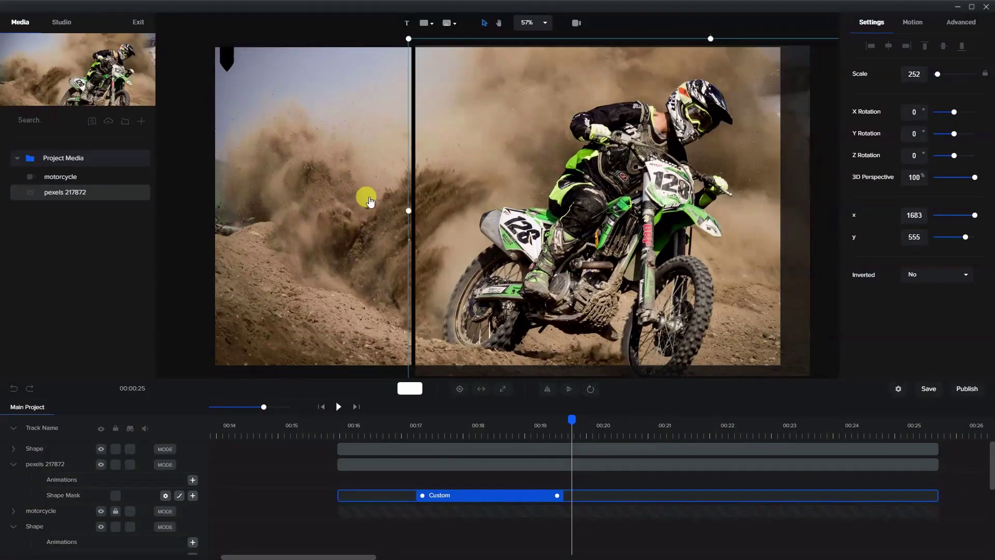
{"action": "left_click_drag", "start_coordinate": [434, 216], "coordinate": [766, 229]}
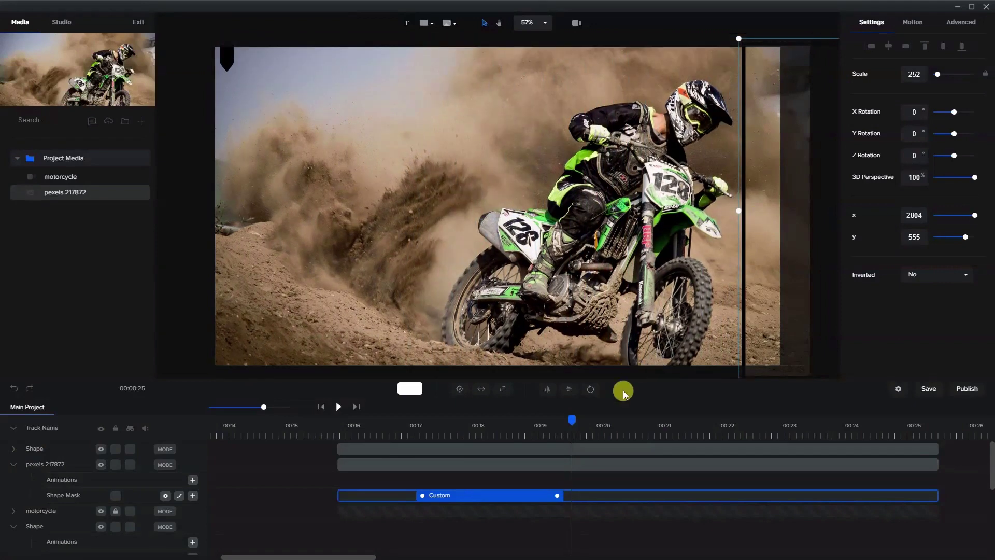
{"action": "mouse_move", "coordinate": [570, 418]}
{"action": "left_mouse_down"}
{"action": "mouse_move", "coordinate": [383, 416]}
{"action": "mouse_move", "coordinate": [582, 418]}
{"action": "left_mouse_up"}
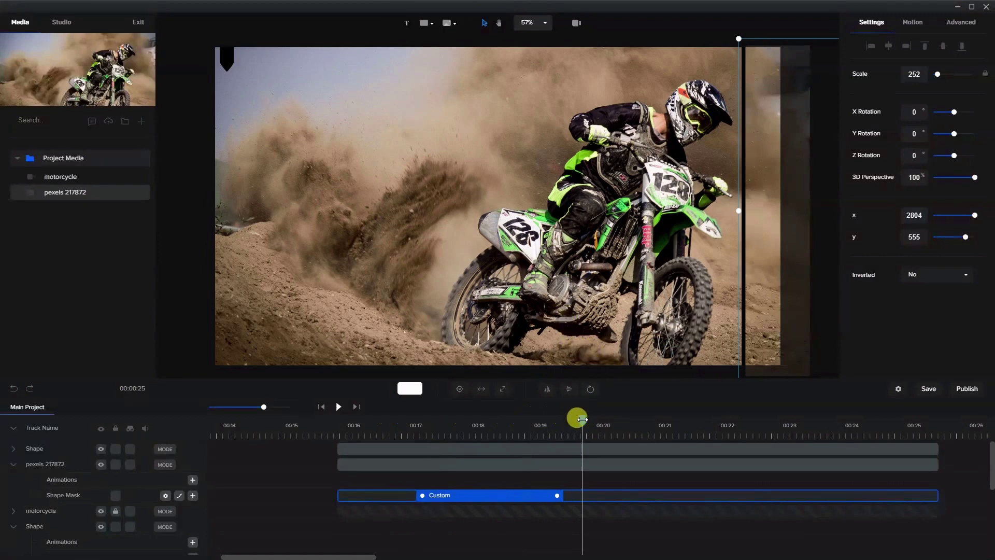
{"action": "left_click_drag", "start_coordinate": [582, 419], "coordinate": [403, 445]}
- Add a Custom animation to the black pointer cap, aligned to start with the mask animation
{"action": "left_click", "coordinate": [231, 71]}
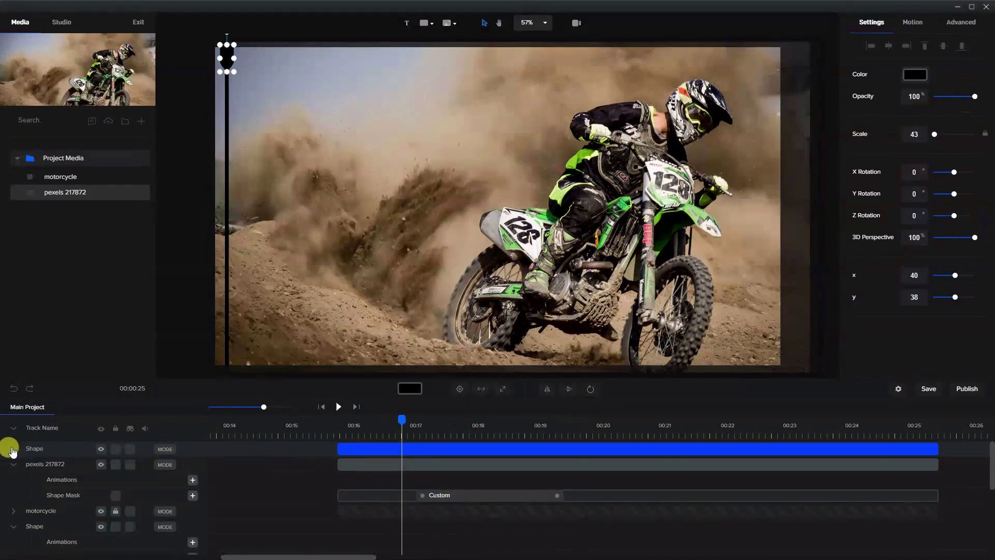
{"action": "left_click", "coordinate": [13, 449]}
{"action": "left_click", "coordinate": [192, 464]}
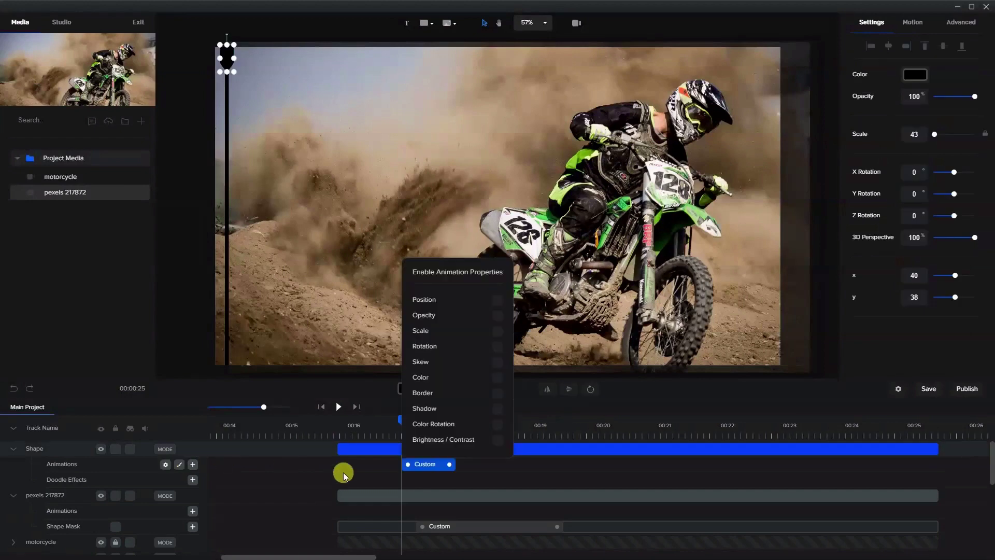
{"action": "left_click_drag", "start_coordinate": [434, 473], "coordinate": [566, 472]}
{"action": "left_click", "coordinate": [464, 465]}
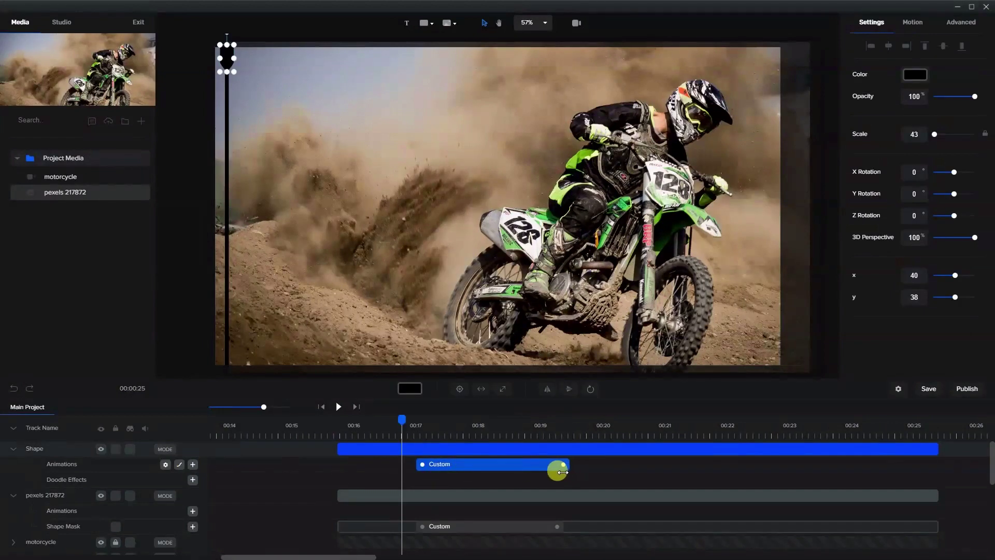
{"action": "right_click", "coordinate": [528, 471]}
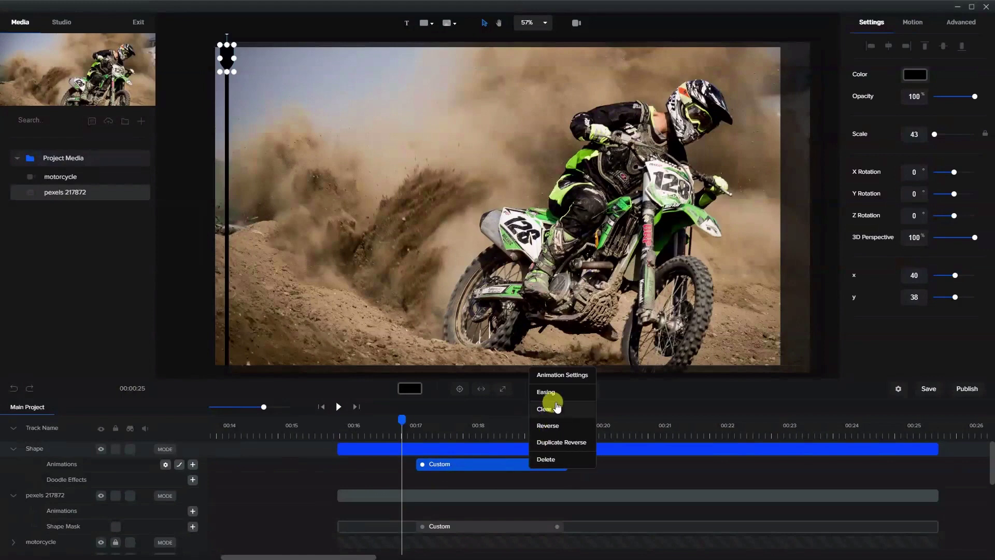
{"action": "left_click", "coordinate": [559, 375]}
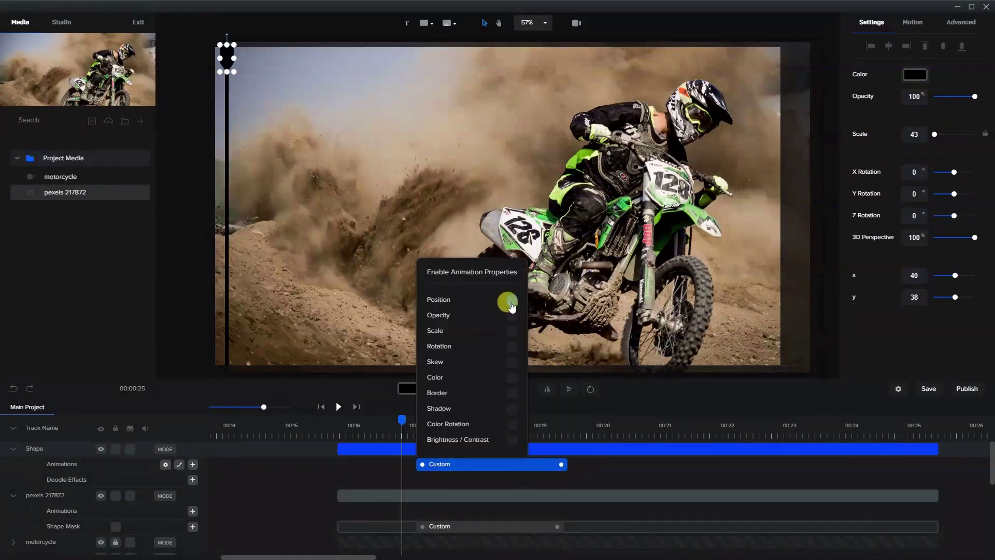
- Enable Position for the cap's animation and drag the cap to the top-right at about 00:19.8
{"action": "left_click", "coordinate": [487, 465]}
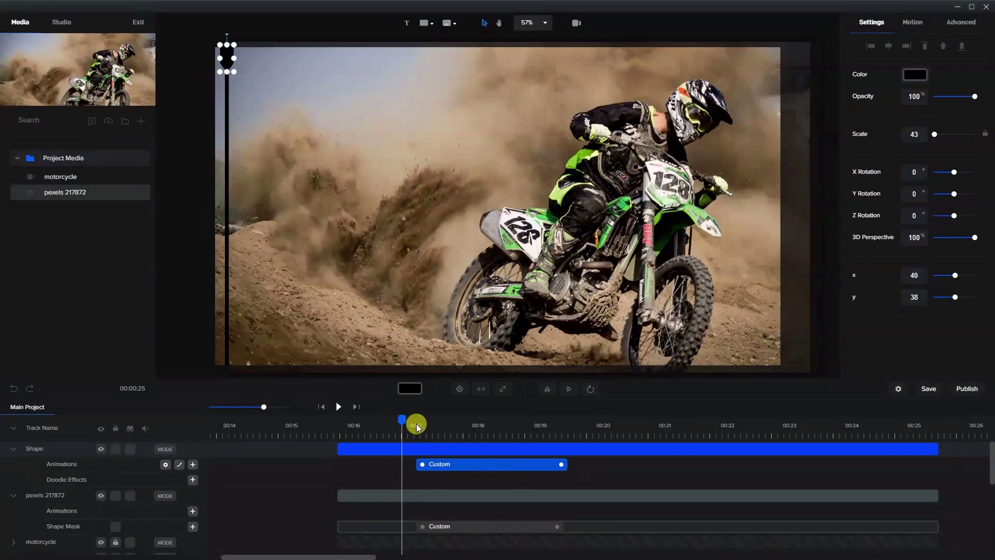
{"action": "left_click_drag", "start_coordinate": [403, 418], "coordinate": [591, 418]}
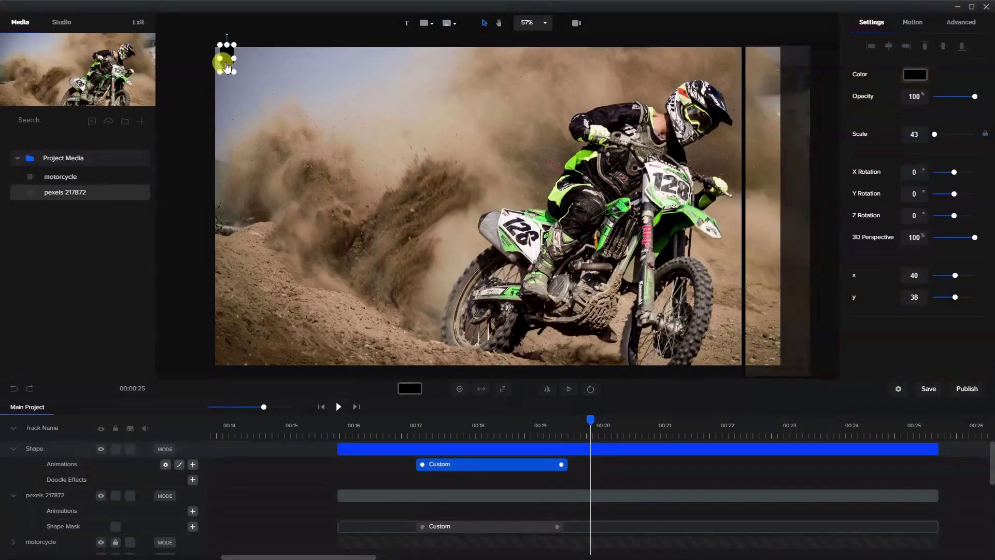
{"action": "left_click_drag", "start_coordinate": [226, 67], "coordinate": [743, 64]}
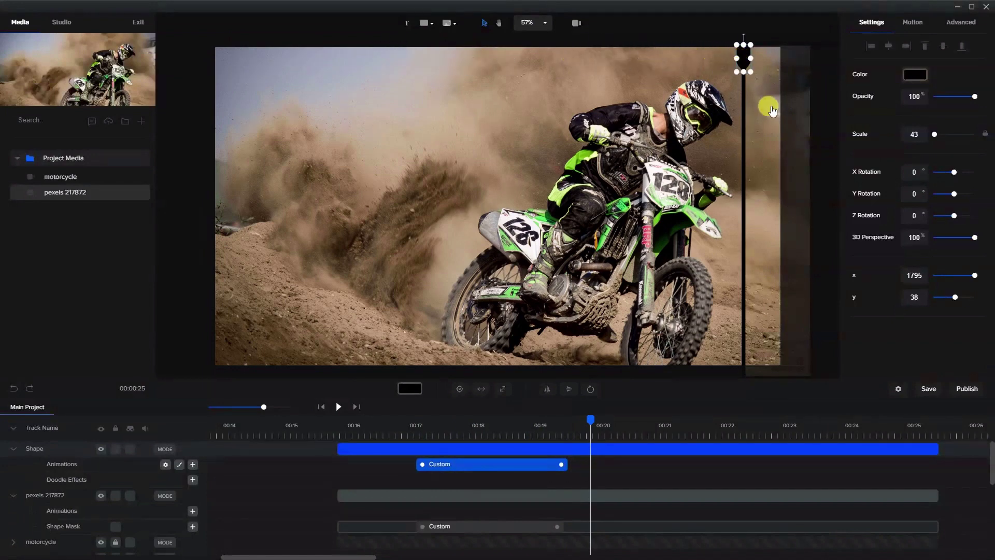
{"action": "left_click", "coordinate": [819, 64]}
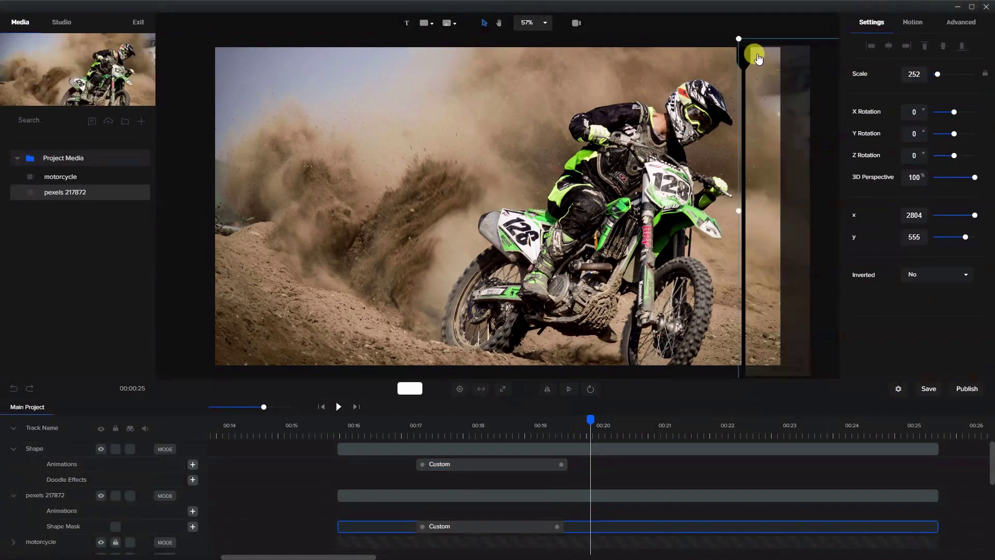
{"action": "scroll", "coordinate": [738, 70], "scroll_direction": "up", "scroll_amount": 6}
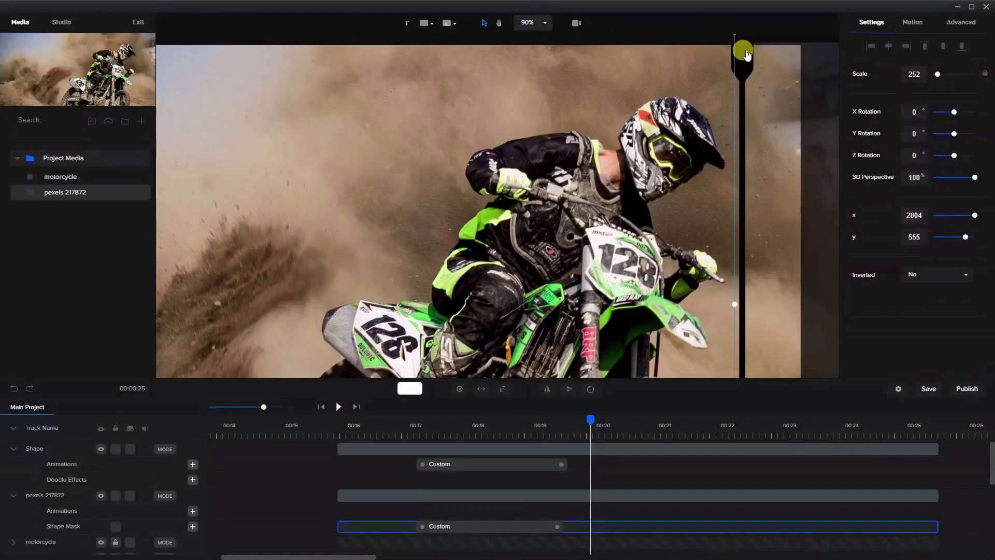
{"action": "left_click", "coordinate": [746, 82]}
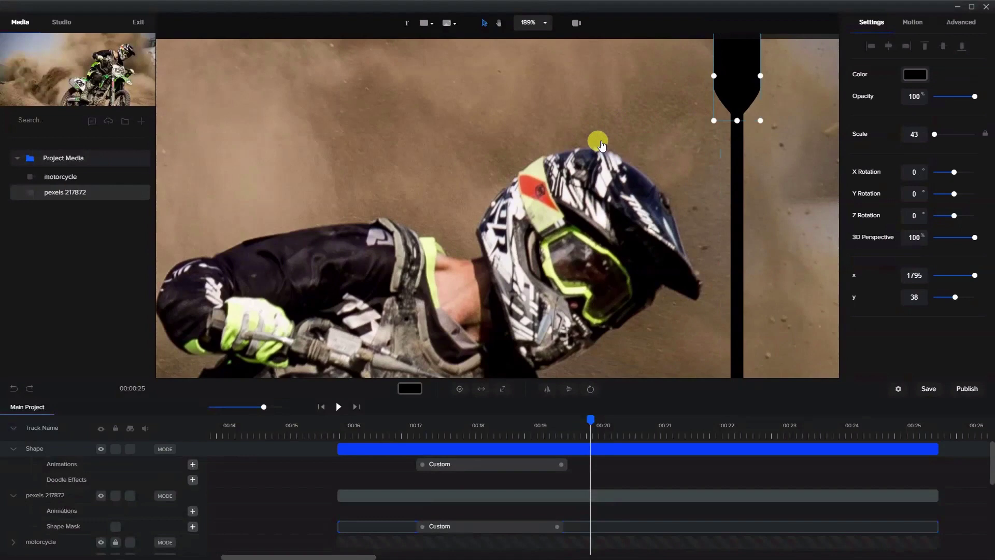
{"action": "scroll", "coordinate": [601, 145], "scroll_direction": "down", "scroll_amount": 6}
{"action": "left_click", "coordinate": [439, 464]}
{"action": "left_click", "coordinate": [448, 527]}
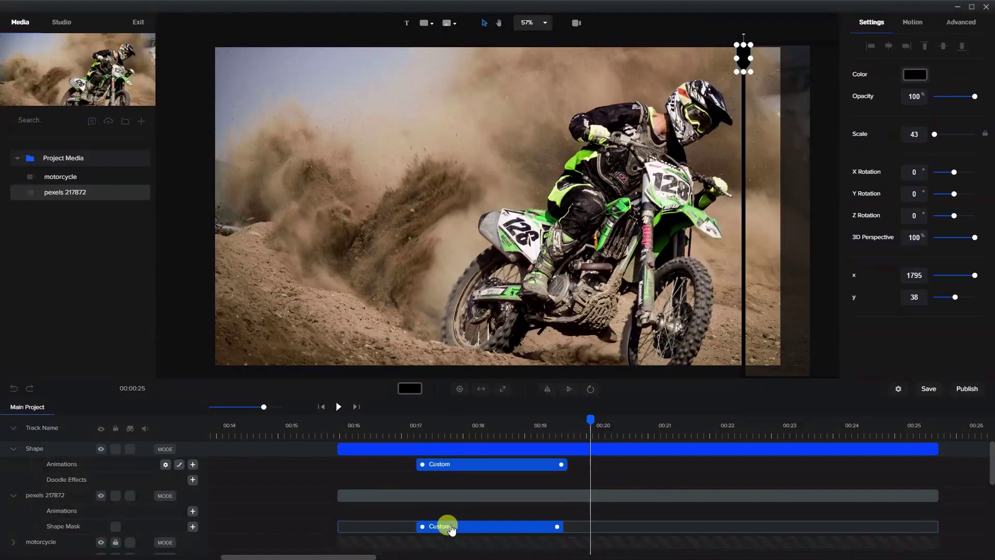
{"action": "left_click", "coordinate": [435, 480]}
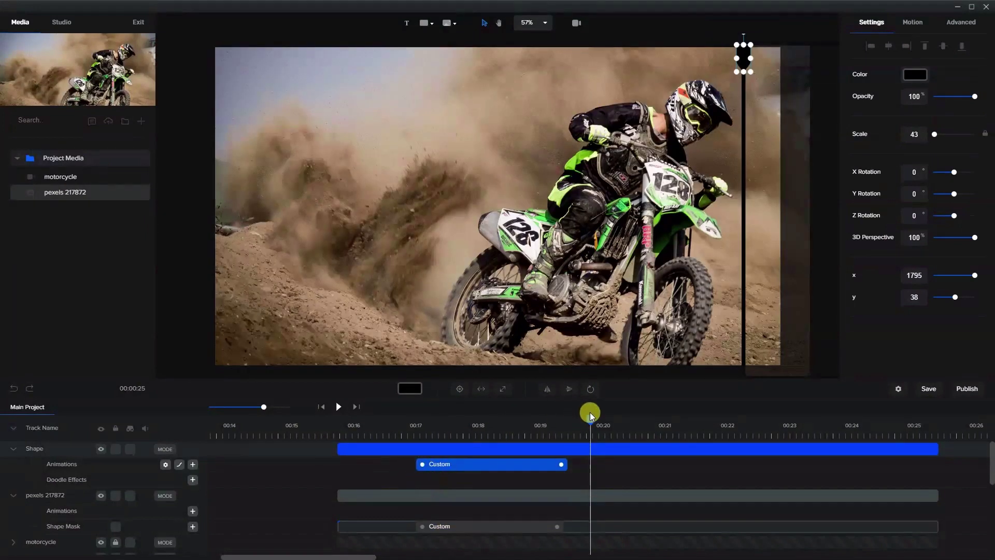
{"action": "left_click_drag", "start_coordinate": [590, 418], "coordinate": [414, 433]}
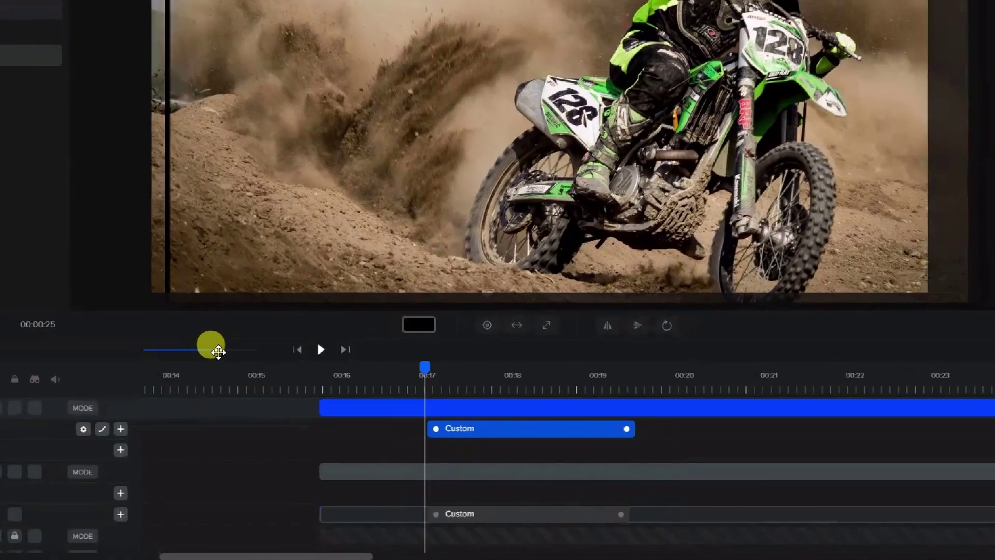
{"action": "left_click_drag", "start_coordinate": [263, 405], "coordinate": [282, 407]}
{"action": "left_click_drag", "start_coordinate": [197, 281], "coordinate": [206, 278]}
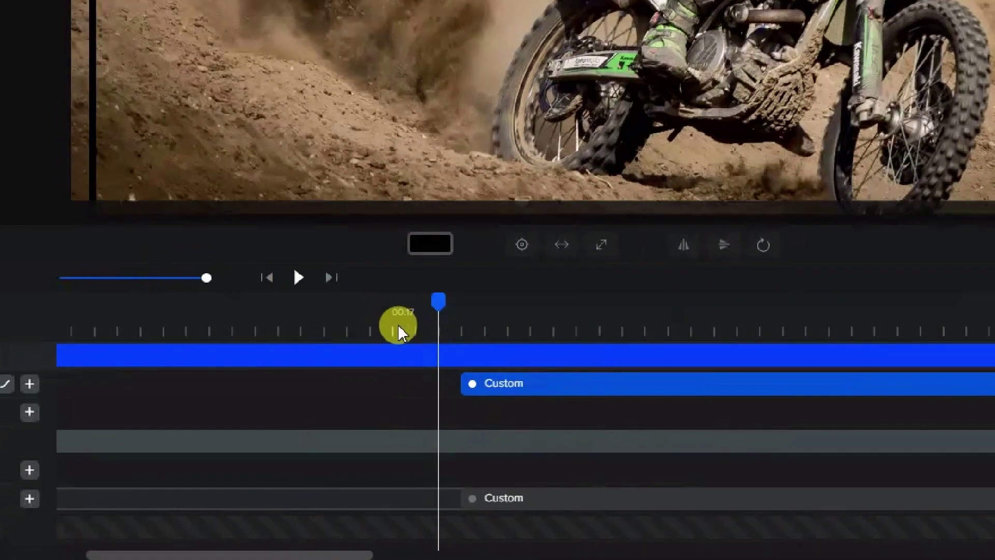
{"action": "left_click_drag", "start_coordinate": [444, 308], "coordinate": [461, 306]}
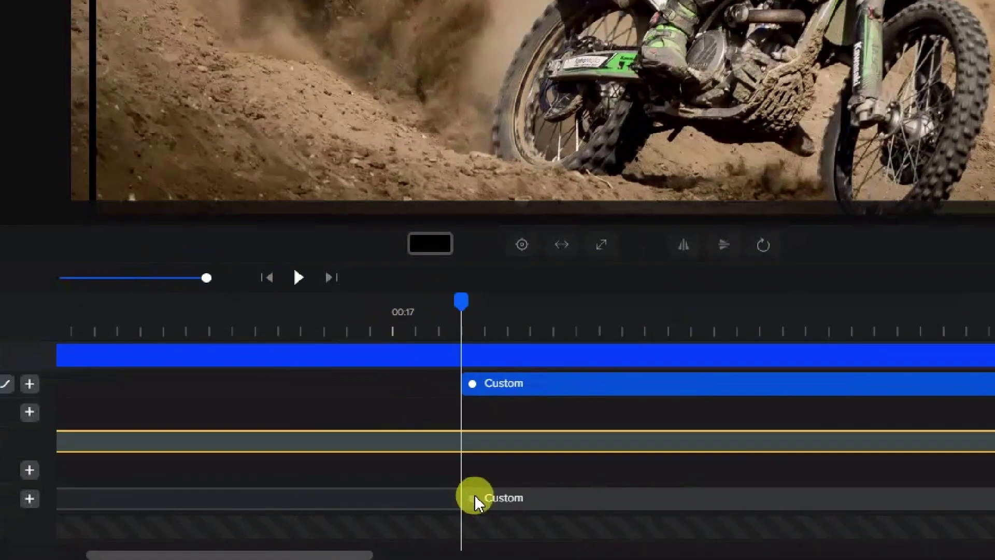
{"action": "scroll", "coordinate": [354, 547], "scroll_direction": "right", "scroll_amount": 3}
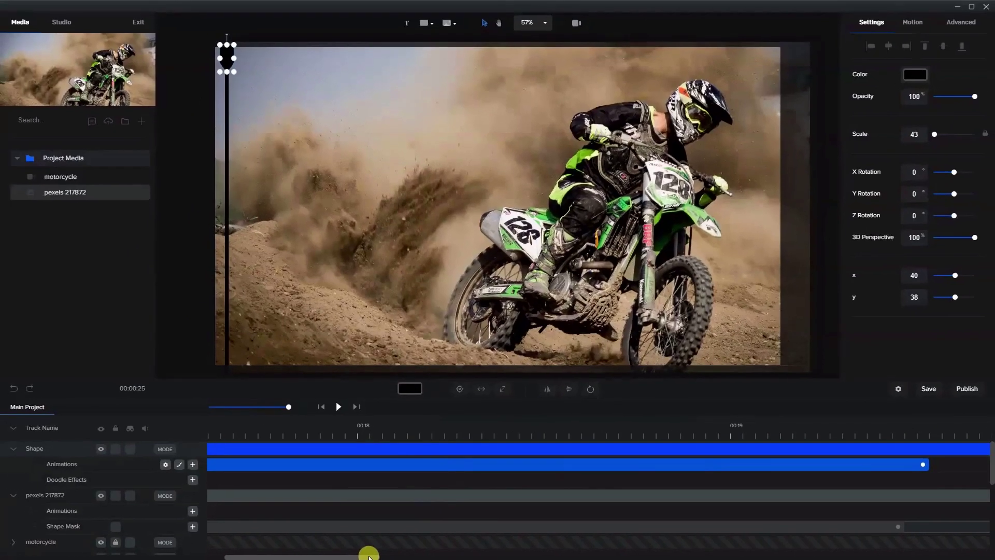
{"action": "left_click", "coordinate": [899, 433]}
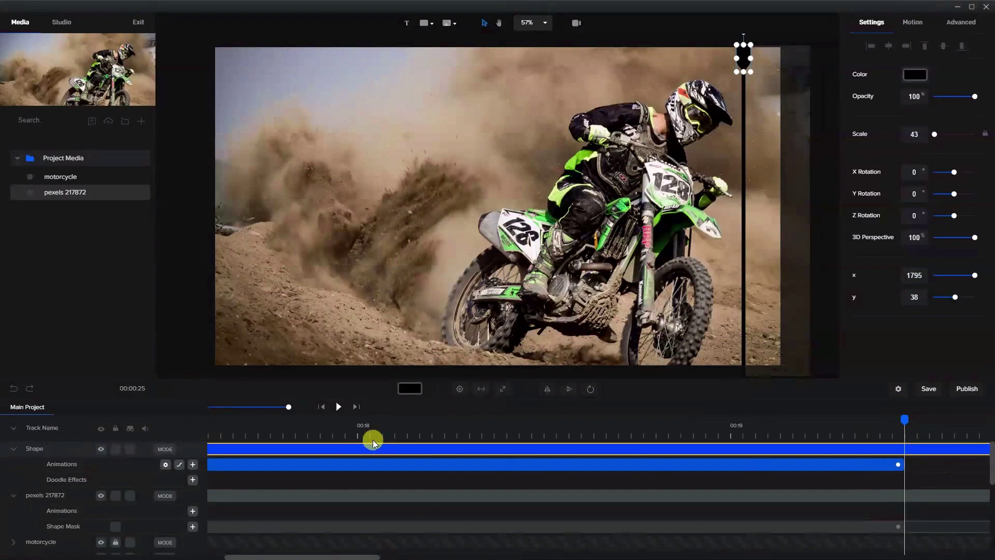
{"action": "left_click_drag", "start_coordinate": [287, 407], "coordinate": [270, 407]}
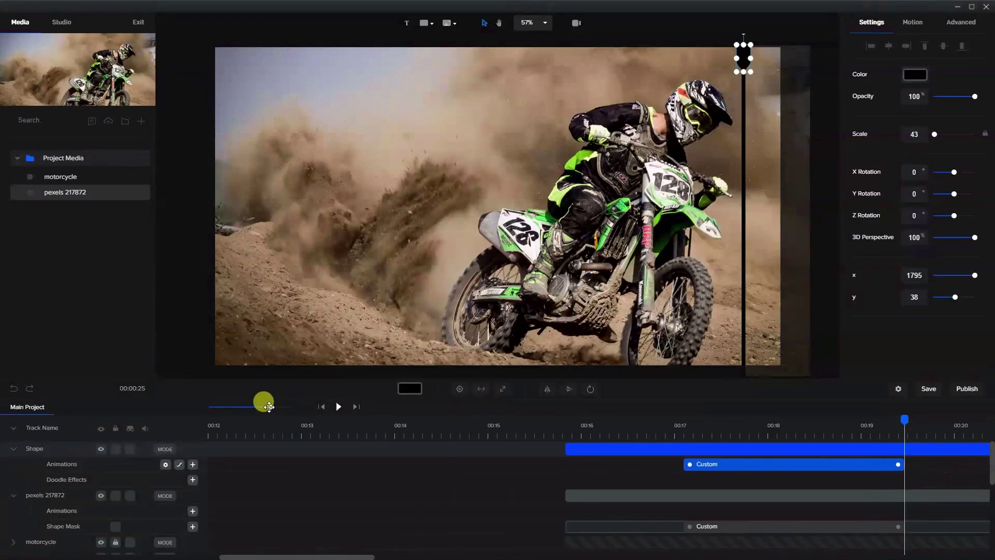
{"action": "left_click_drag", "start_coordinate": [353, 557], "coordinate": [355, 557]}
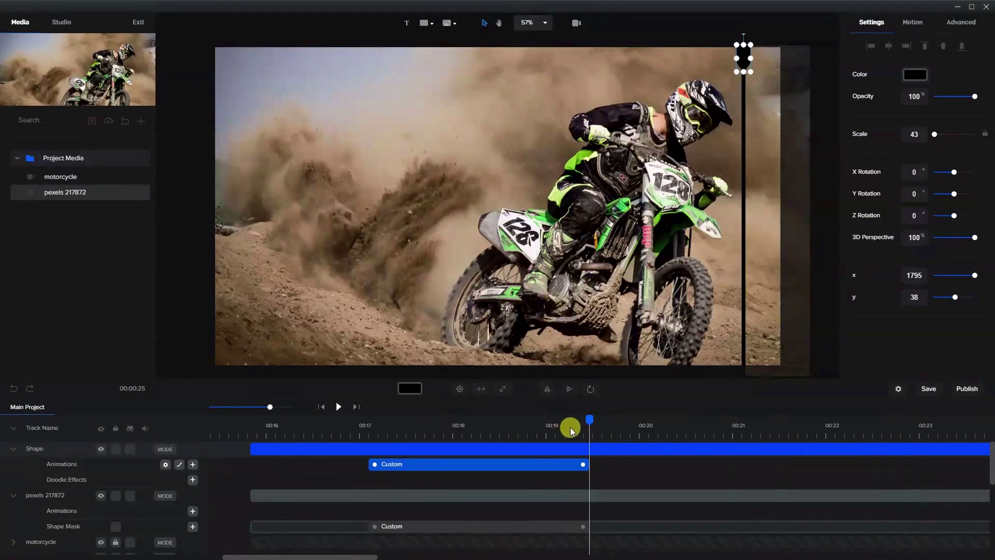
{"action": "left_click_drag", "start_coordinate": [585, 422], "coordinate": [367, 416]}
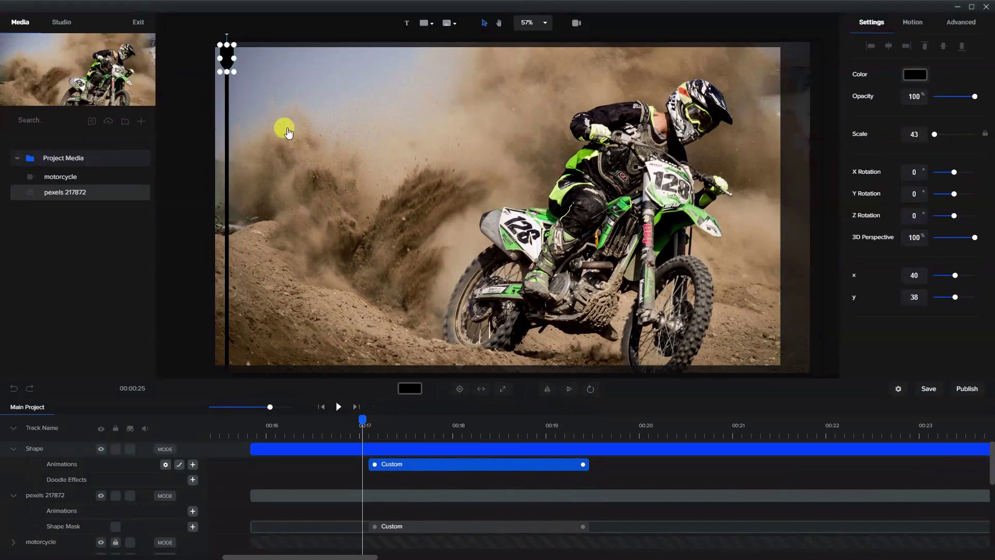
- Duplicate the pointer cap, then reshape the original and snap it against the photo's left edge
{"action": "right_click", "coordinate": [465, 457]}
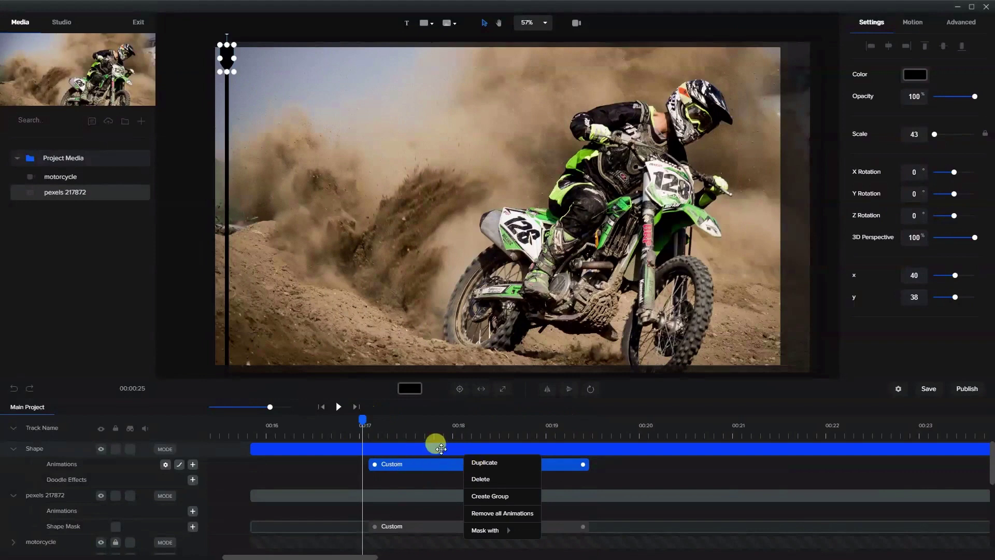
{"action": "left_click", "coordinate": [490, 464]}
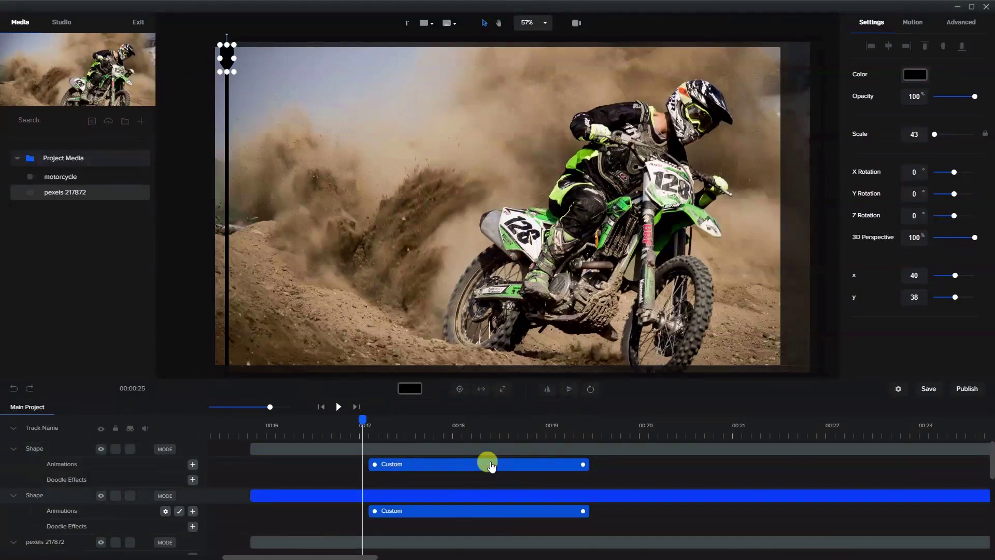
{"action": "left_click", "coordinate": [366, 442]}
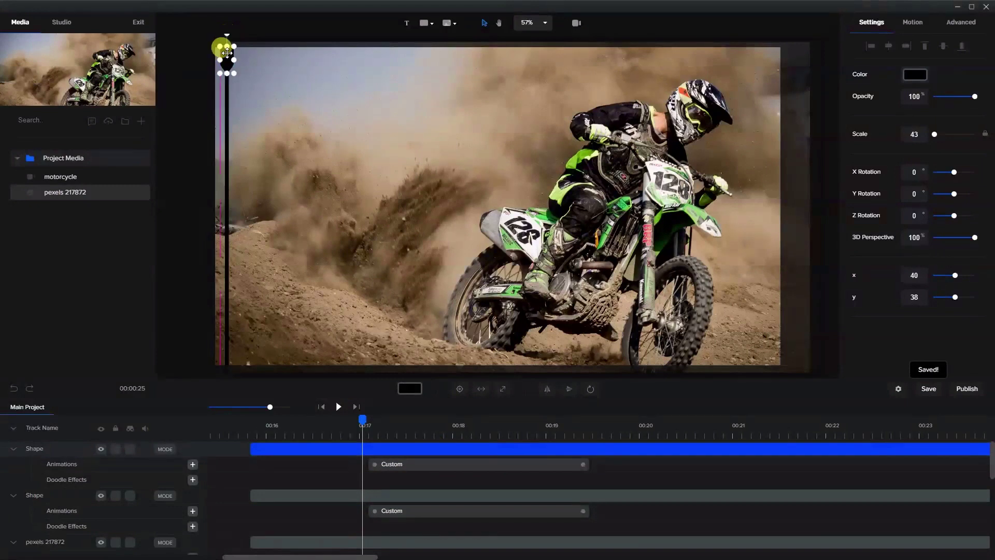
{"action": "left_click_drag", "start_coordinate": [227, 52], "coordinate": [227, 126]}
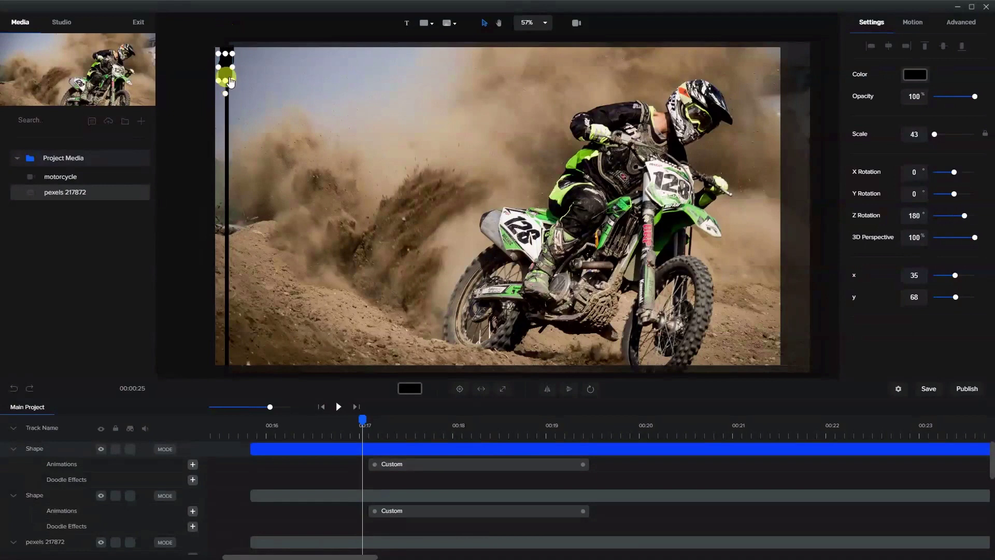
{"action": "left_click_drag", "start_coordinate": [225, 78], "coordinate": [213, 358]}
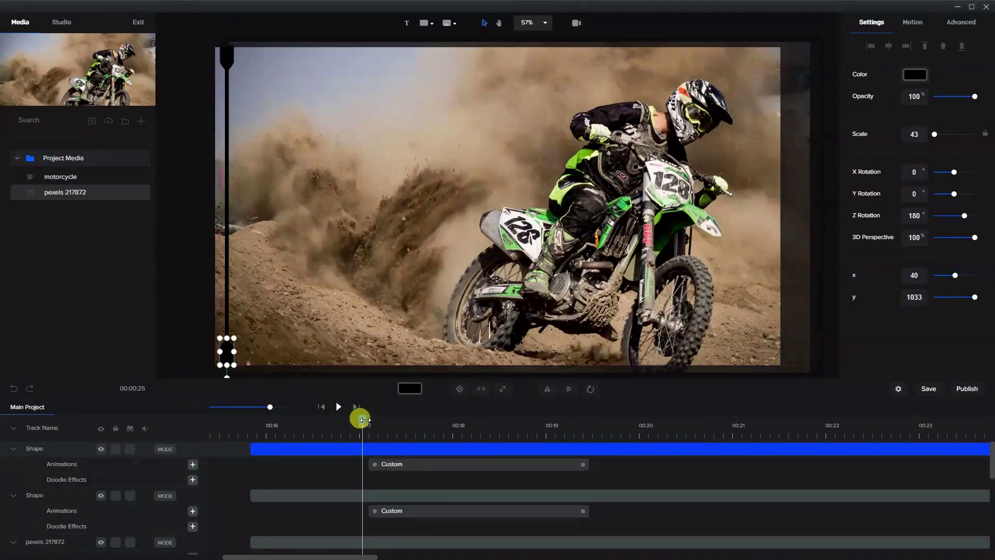
- At the animation's end, move the cap down to the photo's bottom-right edge and review the sweep
{"action": "left_click_drag", "start_coordinate": [362, 419], "coordinate": [593, 421]}
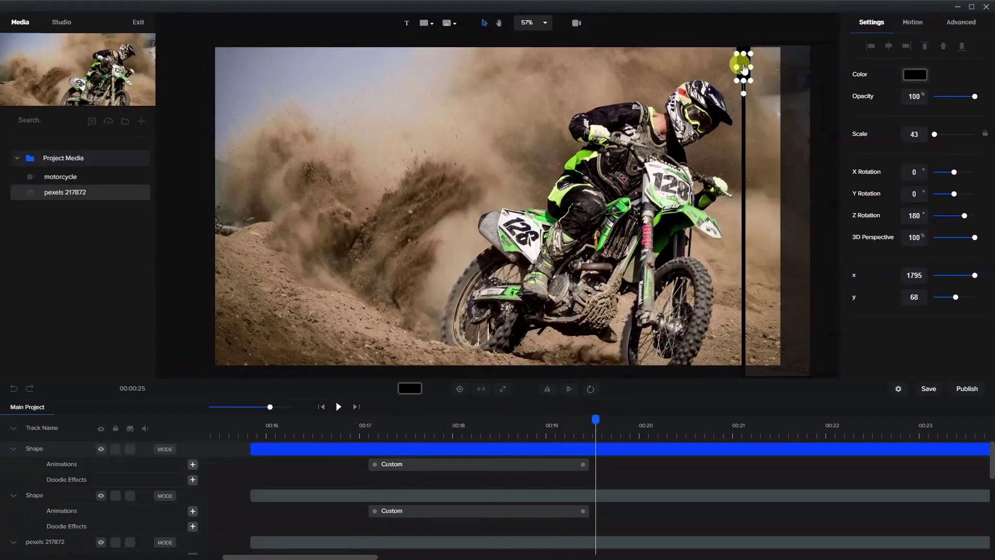
{"action": "left_click_drag", "start_coordinate": [741, 64], "coordinate": [750, 348]}
{"action": "left_click_drag", "start_coordinate": [602, 445], "coordinate": [593, 424]}
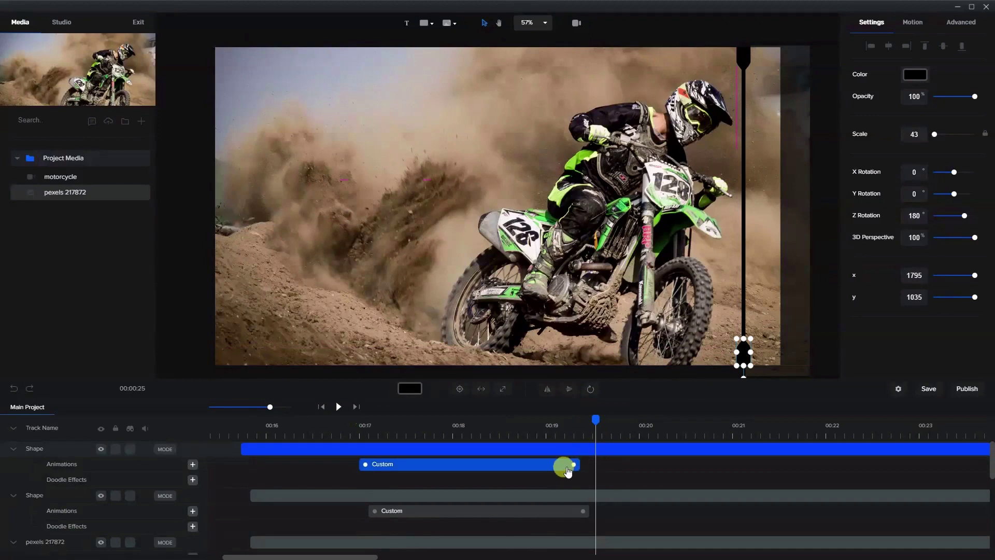
{"action": "left_click", "coordinate": [14, 390]}
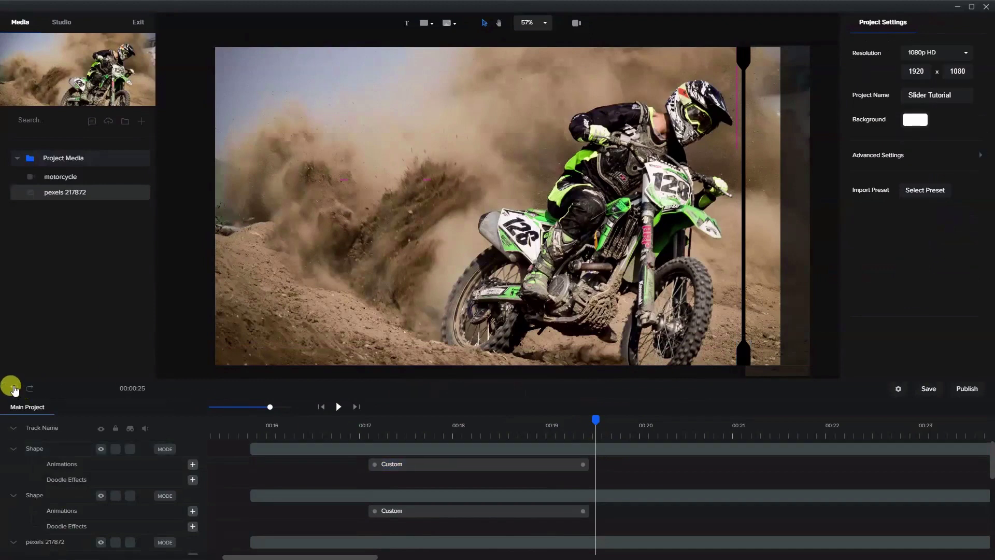
{"action": "left_click_drag", "start_coordinate": [590, 419], "coordinate": [596, 438]}
- Add a Duplicate Reverse copy of the shape mask's Custom animation
{"action": "left_click", "coordinate": [568, 463]}
{"action": "left_click", "coordinate": [500, 511]}
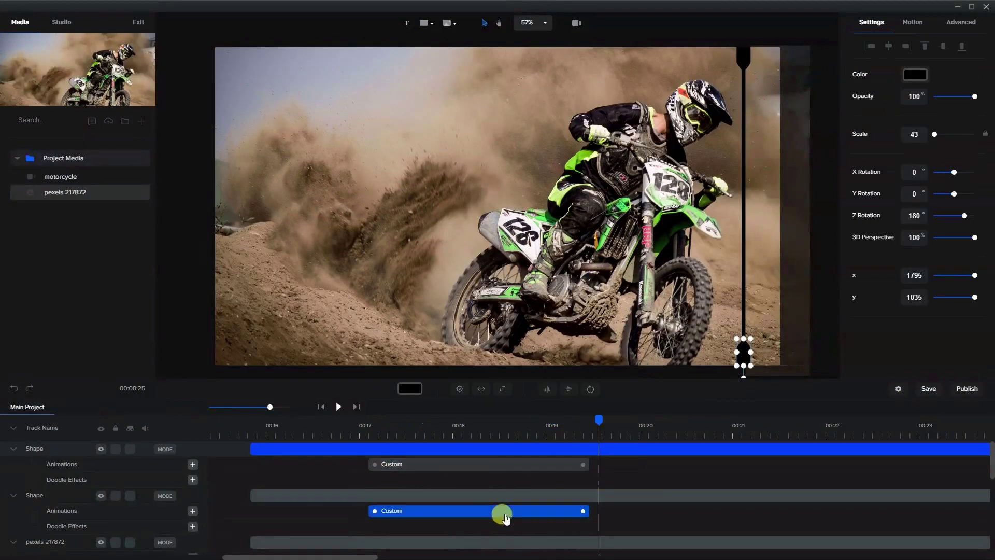
{"action": "left_click", "coordinate": [618, 451]}
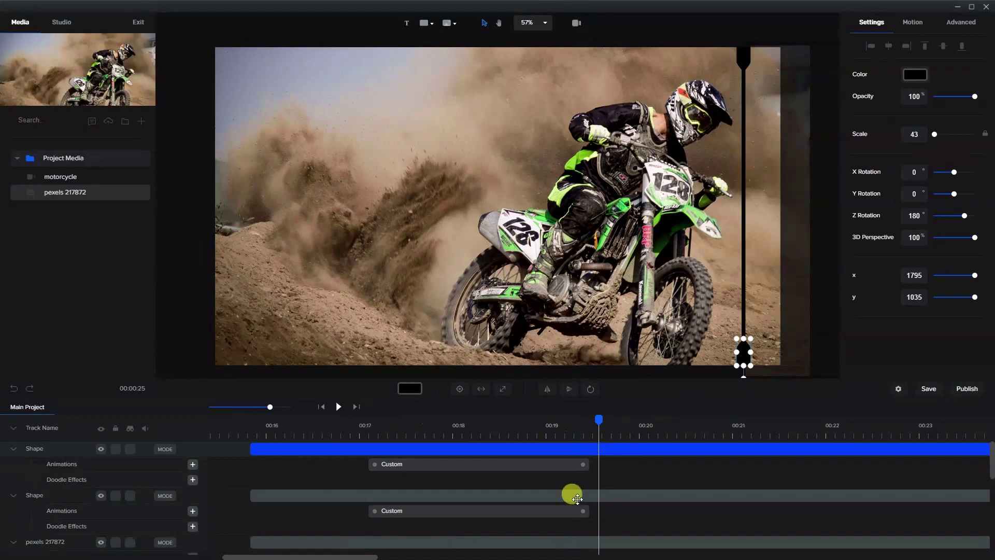
{"action": "left_click_drag", "start_coordinate": [621, 373], "coordinate": [620, 323]}
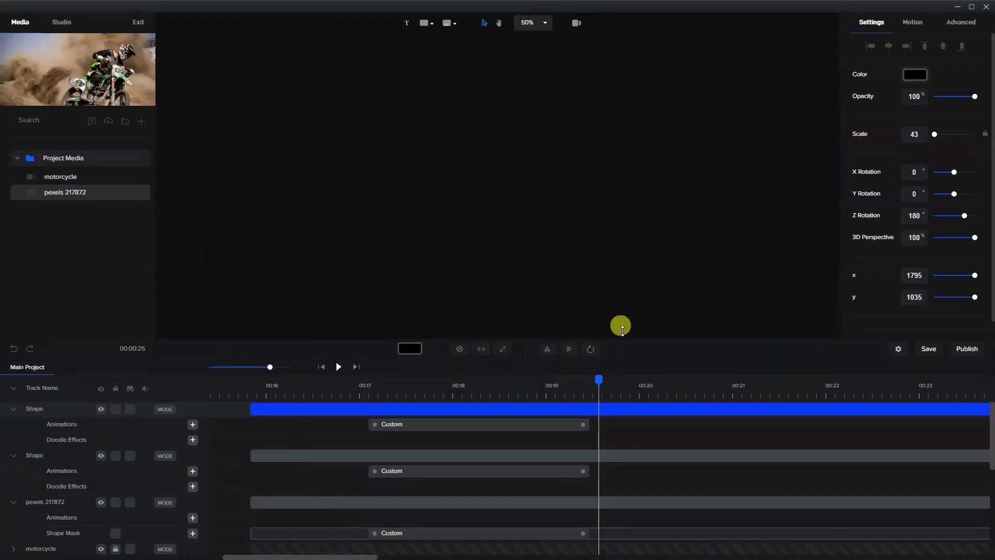
{"action": "left_click", "coordinate": [518, 522]}
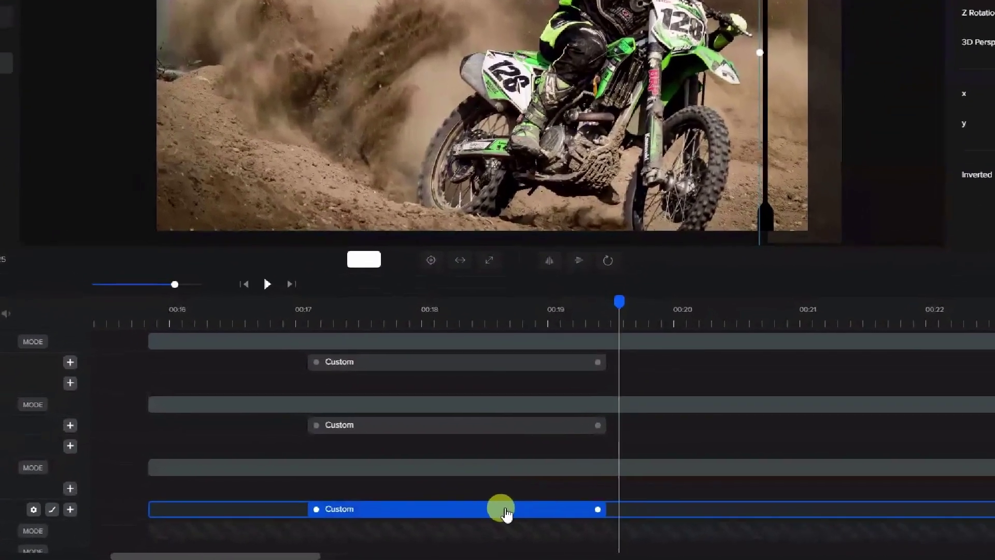
{"action": "right_click", "coordinate": [518, 522]}
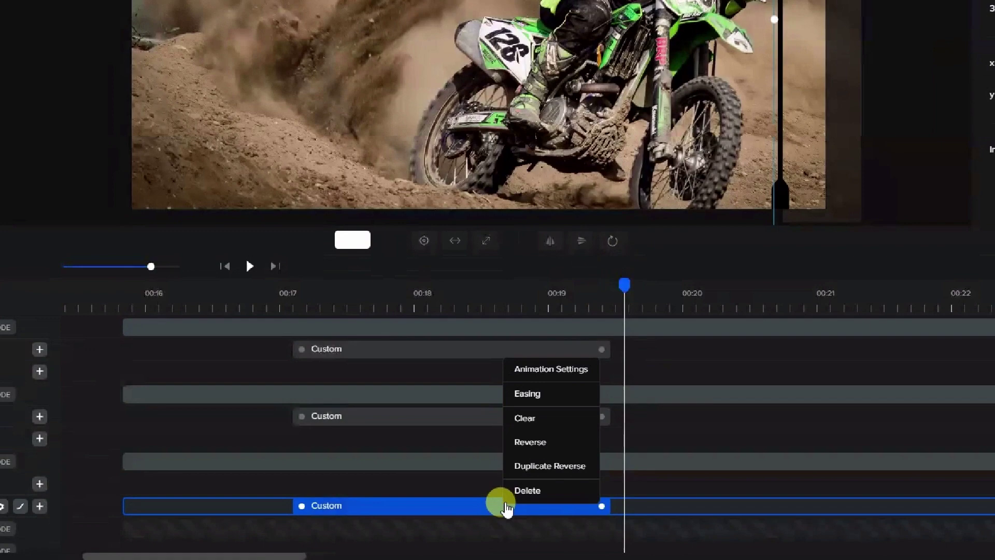
{"action": "left_click", "coordinate": [546, 465]}
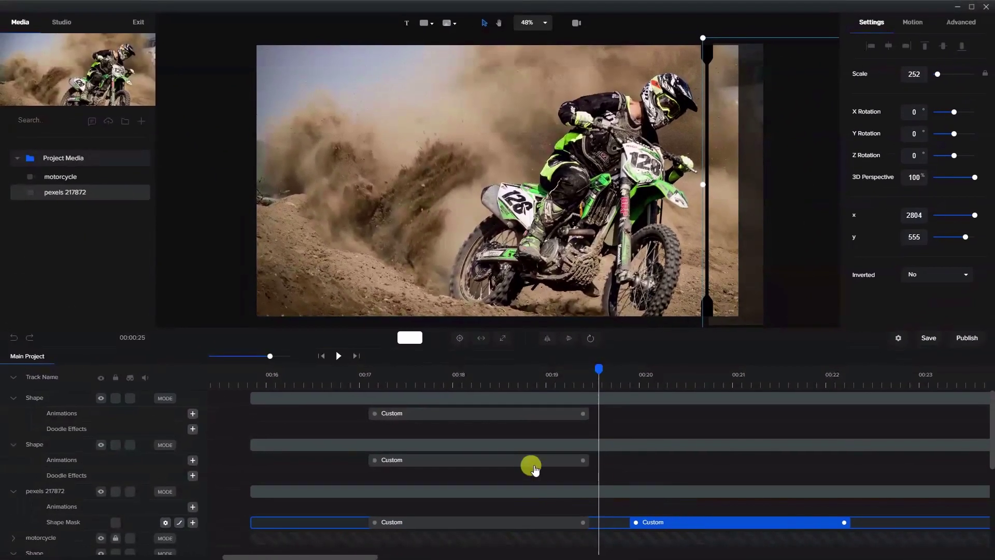
- Add Duplicate Reverse copies of both caps' animations, each starting at 00:20
{"action": "left_click", "coordinate": [536, 469]}
{"action": "right_click", "coordinate": [524, 464]}
{"action": "left_click", "coordinate": [556, 442]}
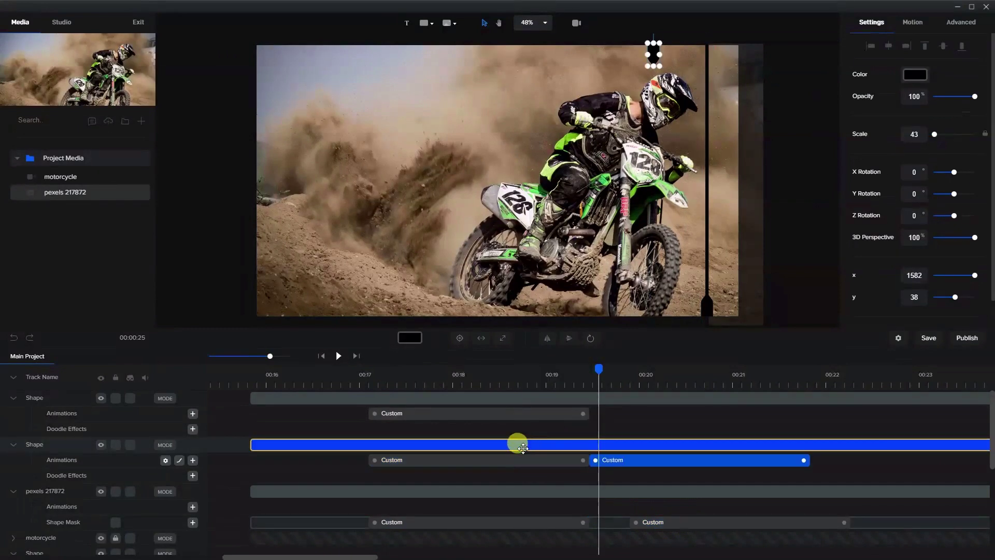
{"action": "left_click_drag", "start_coordinate": [629, 460], "coordinate": [662, 462]}
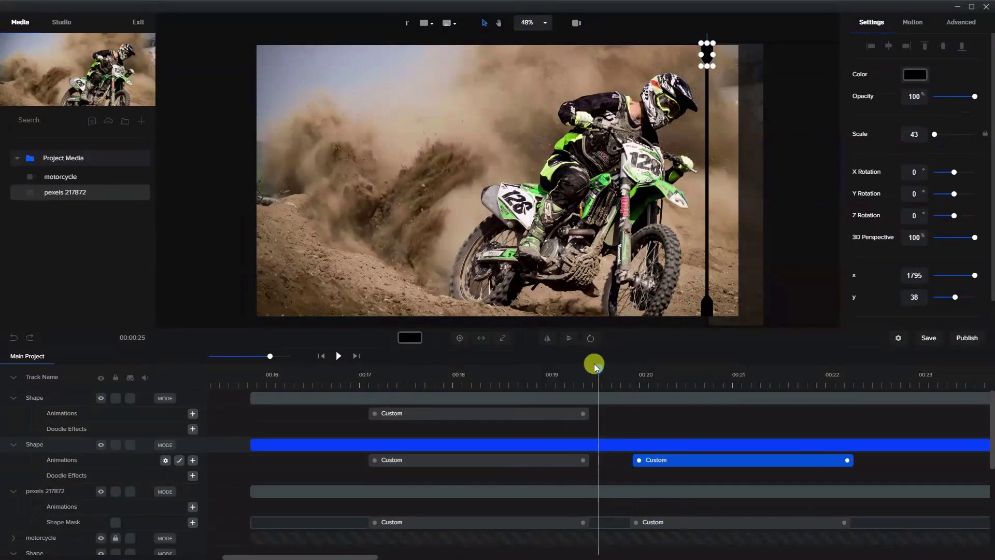
{"action": "left_click_drag", "start_coordinate": [596, 370], "coordinate": [626, 384]}
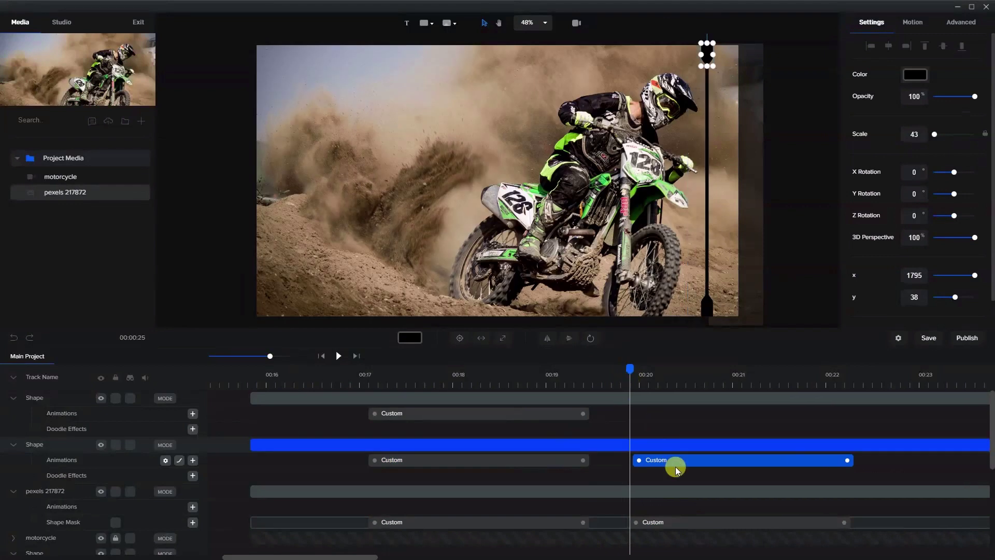
{"action": "left_click", "coordinate": [555, 415]}
{"action": "right_click", "coordinate": [564, 417]}
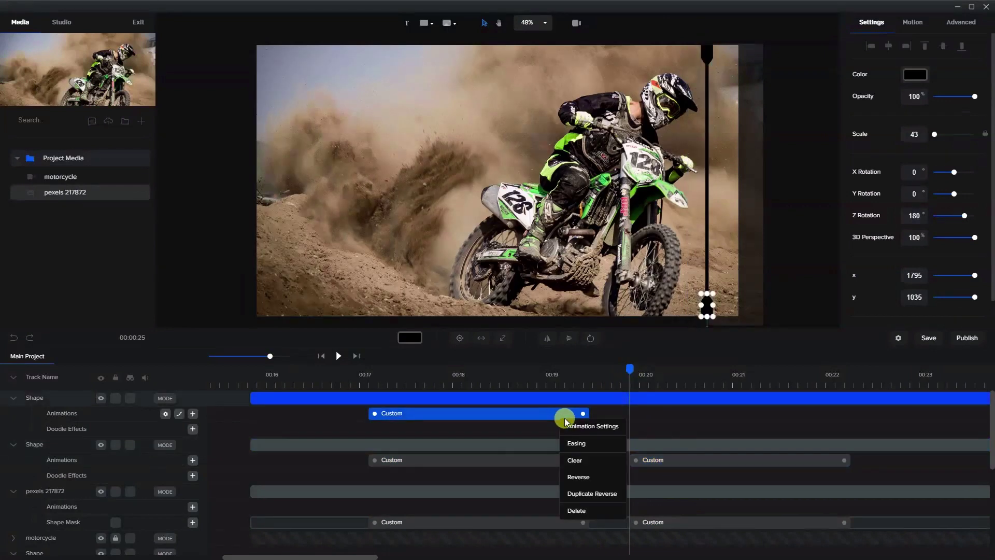
{"action": "left_click", "coordinate": [591, 493]}
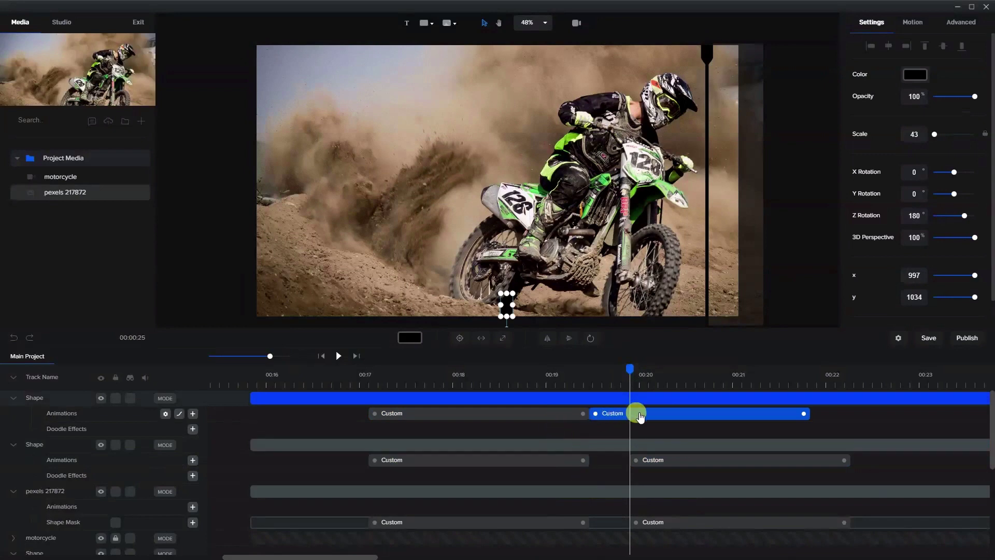
{"action": "left_click_drag", "start_coordinate": [641, 417], "coordinate": [680, 423]}
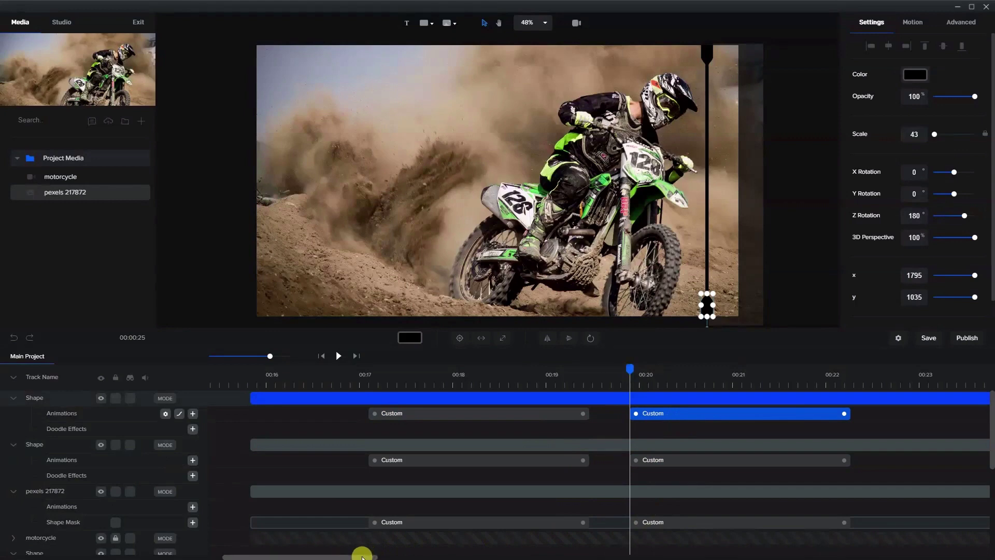
{"action": "left_click_drag", "start_coordinate": [362, 556], "coordinate": [382, 455]}
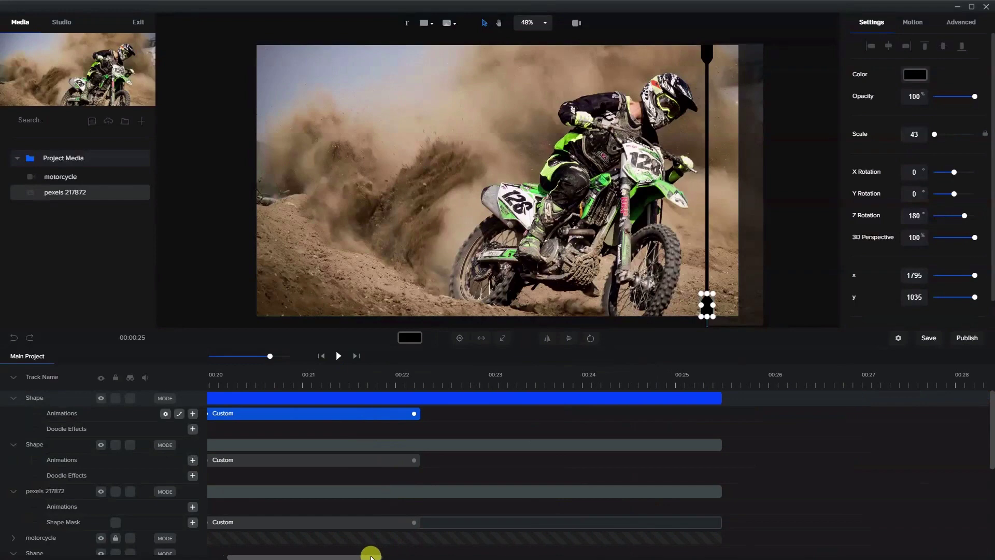
{"action": "left_click_drag", "start_coordinate": [371, 555], "coordinate": [369, 556]}
- Add forward-sliding copies after both caps' reversed clips, lined up with each other
{"action": "right_click", "coordinate": [511, 418]}
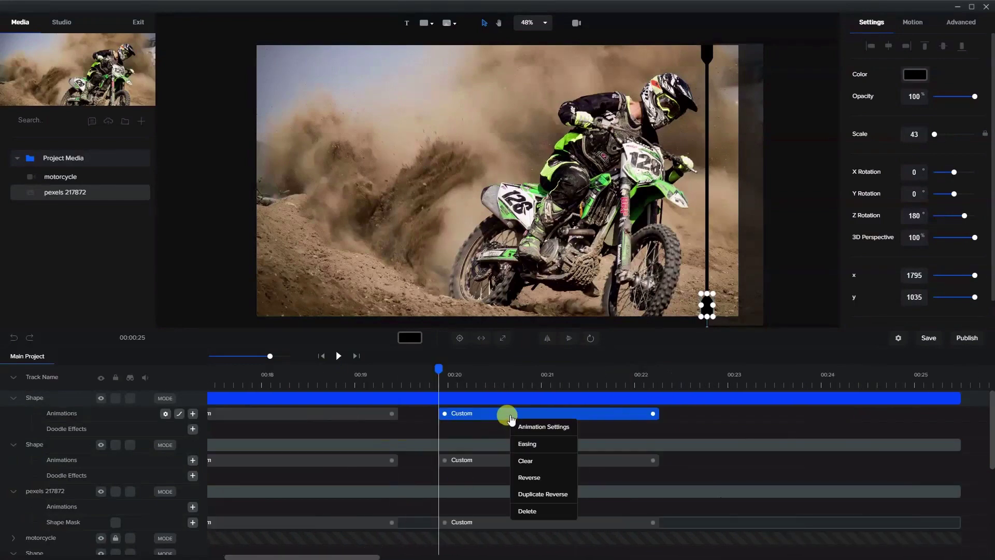
{"action": "left_click", "coordinate": [528, 490]}
{"action": "left_click_drag", "start_coordinate": [701, 414], "coordinate": [713, 422]}
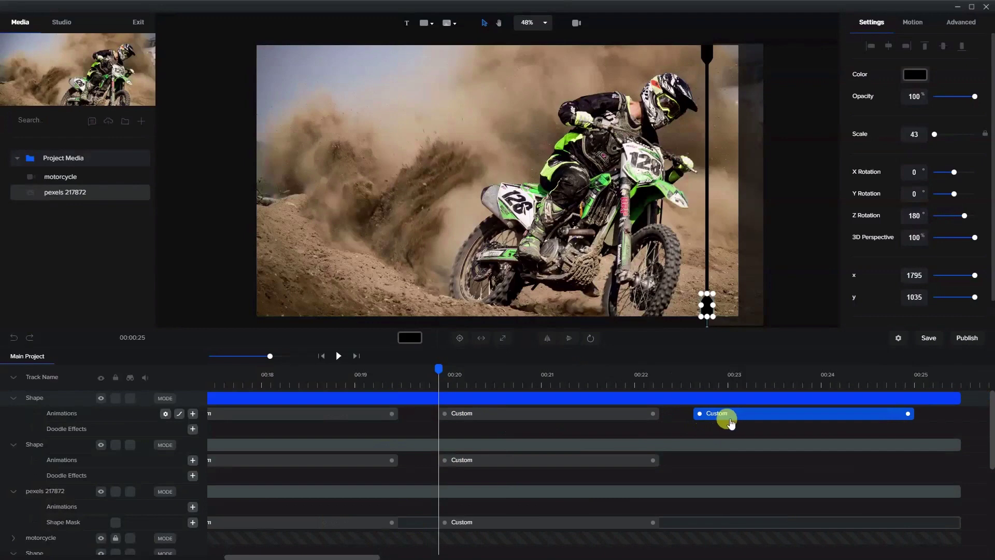
{"action": "right_click", "coordinate": [573, 462]}
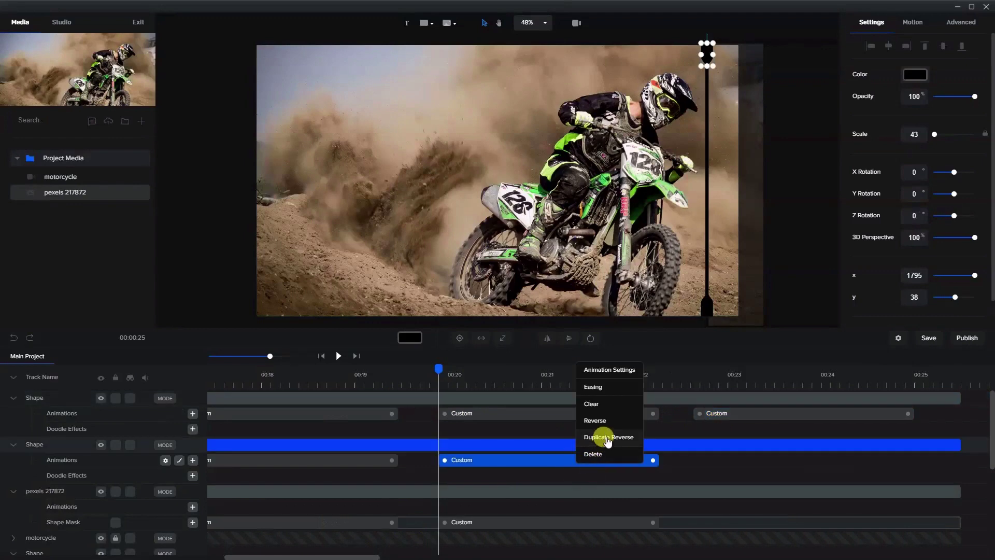
{"action": "left_click", "coordinate": [609, 441]}
{"action": "left_click_drag", "start_coordinate": [695, 462], "coordinate": [740, 463]}
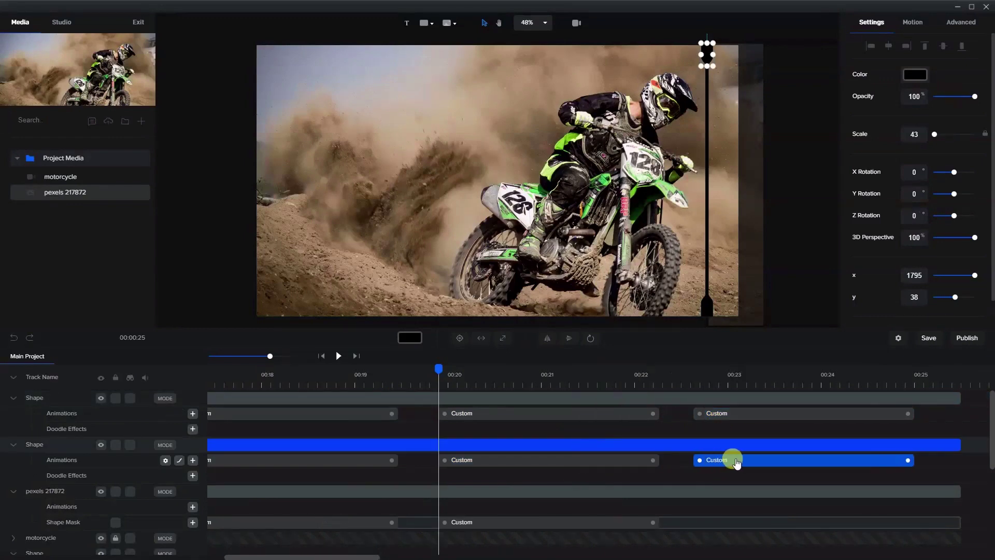
- Add a forward-sliding copy of the mask's reversed clip, aligned with the caps' third clips
{"action": "left_click", "coordinate": [697, 390]}
{"action": "left_click", "coordinate": [624, 461]}
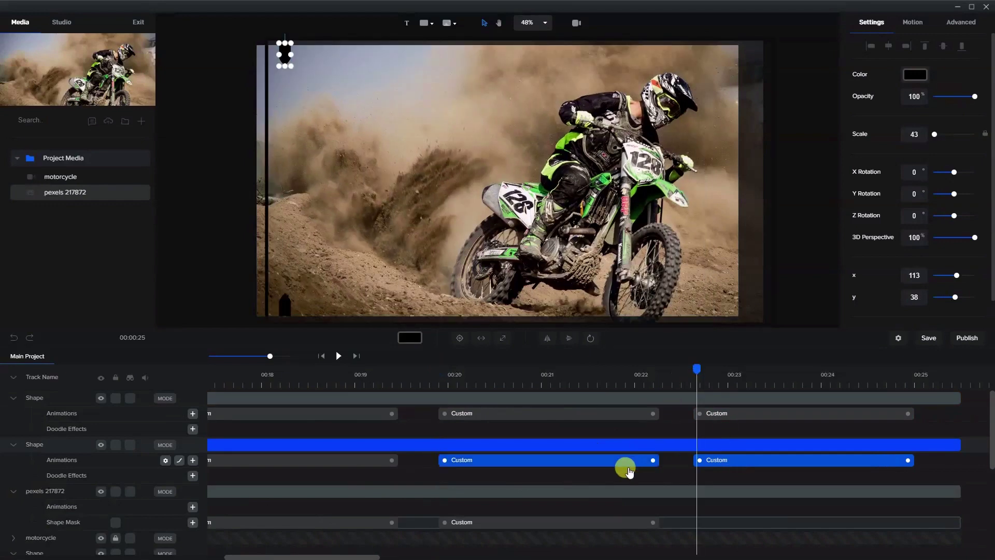
{"action": "left_click", "coordinate": [591, 522]}
{"action": "right_click", "coordinate": [596, 522]}
{"action": "left_click", "coordinate": [617, 498]}
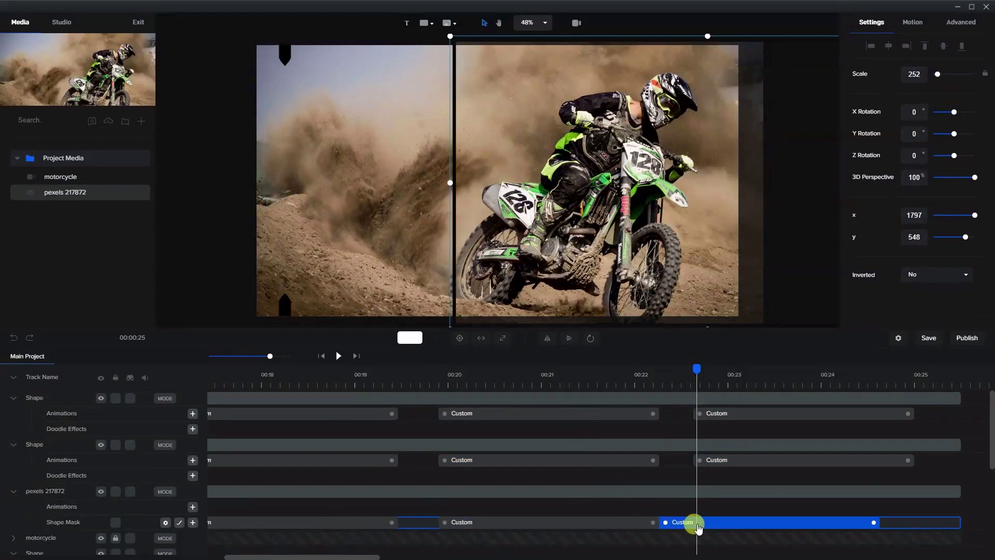
{"action": "left_click_drag", "start_coordinate": [693, 522], "coordinate": [754, 527]}
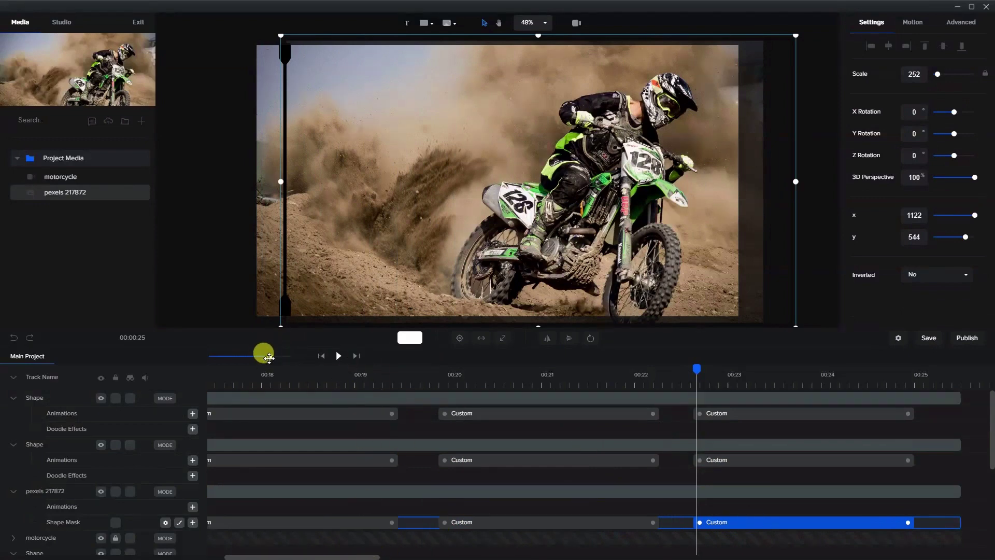
{"action": "left_click_drag", "start_coordinate": [269, 357], "coordinate": [805, 462]}
{"action": "left_click", "coordinate": [278, 374]}
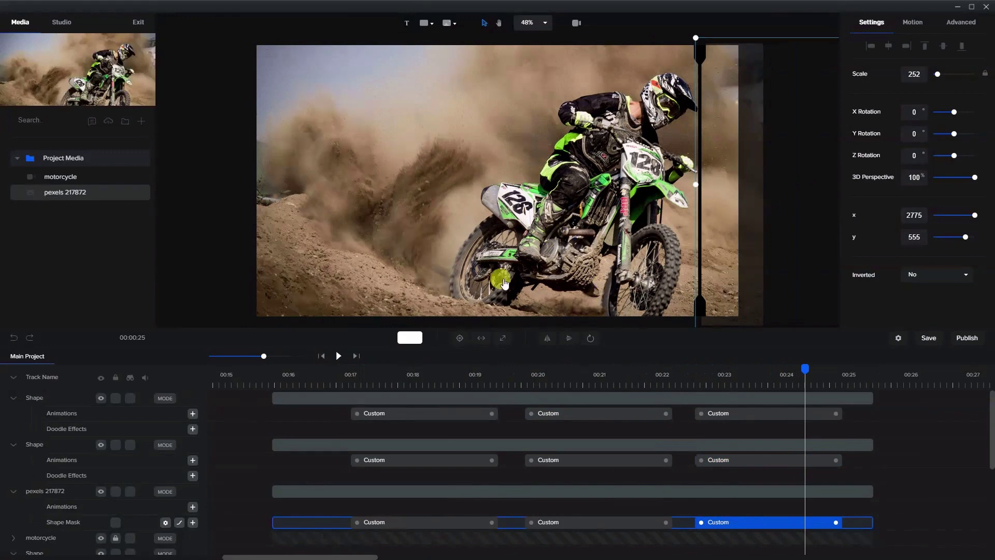
{"action": "left_click", "coordinate": [282, 381]}
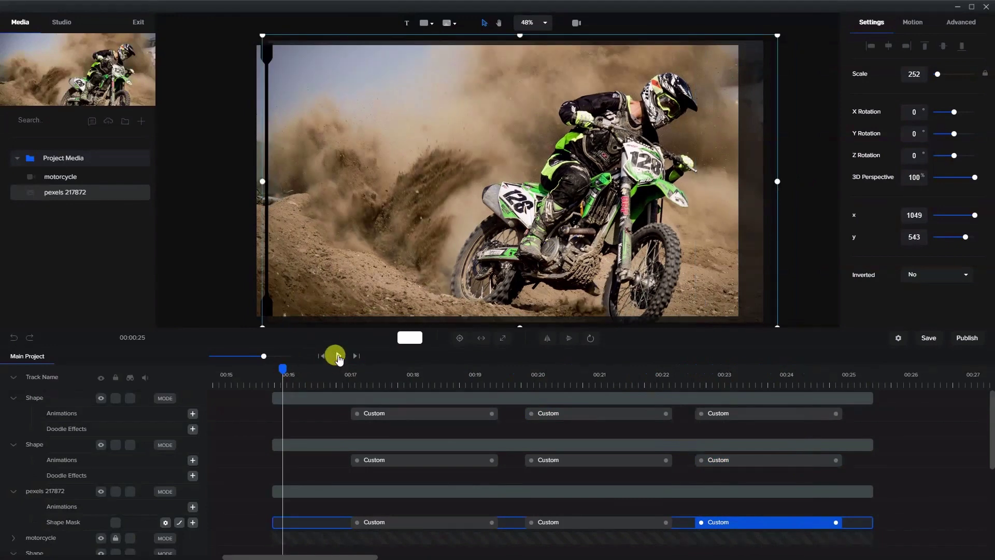
{"action": "left_click", "coordinate": [338, 357]}
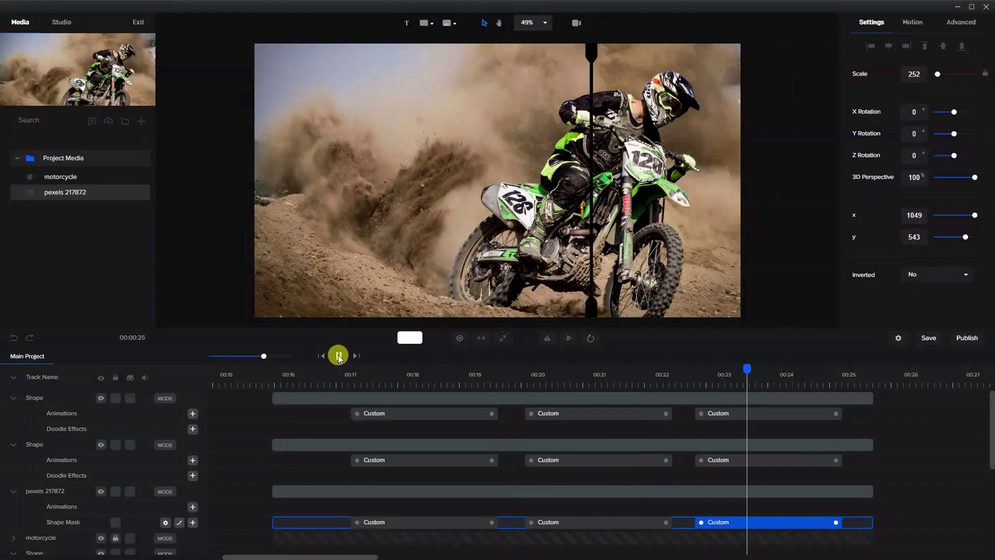
{"action": "left_click", "coordinate": [338, 355]}
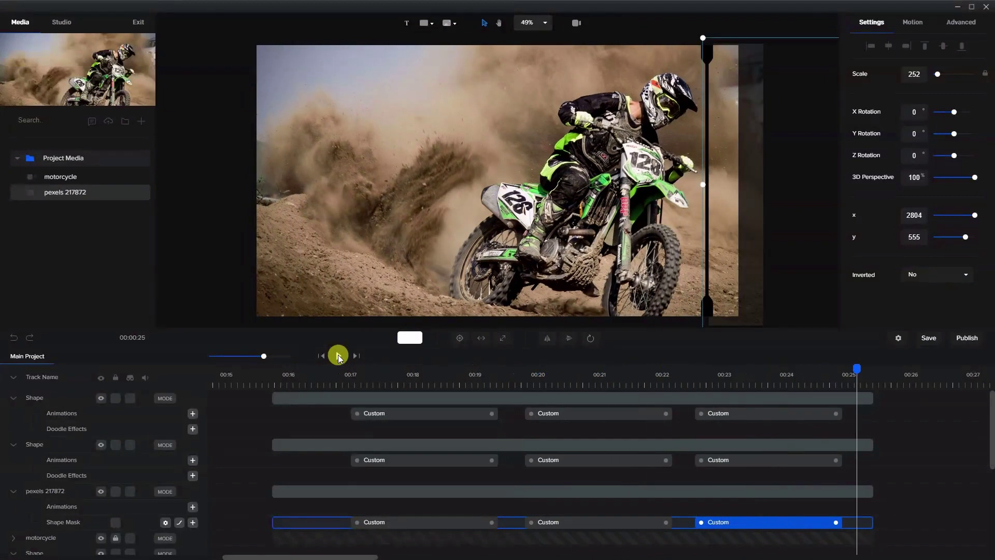